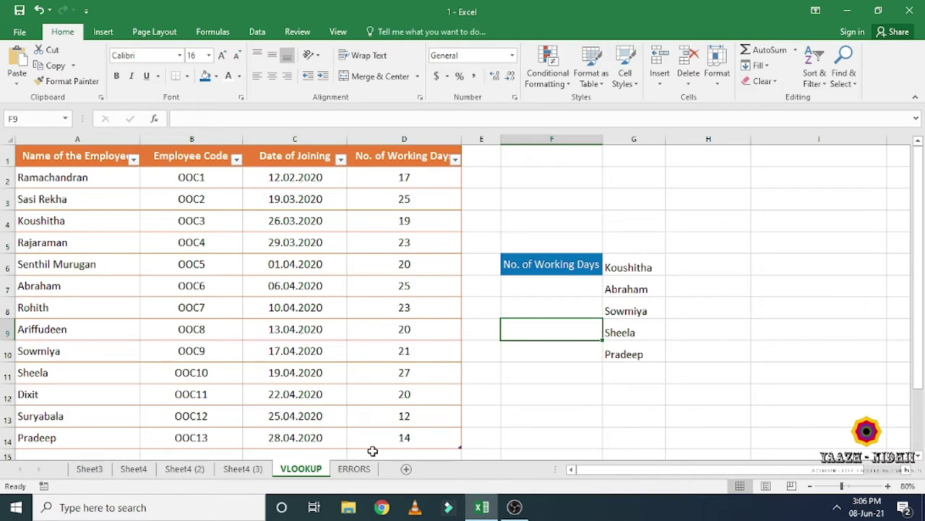
# - Add a 'column' note in F2 with '1,2,3,4' beside it in G2
pyautogui.click(695, 266)
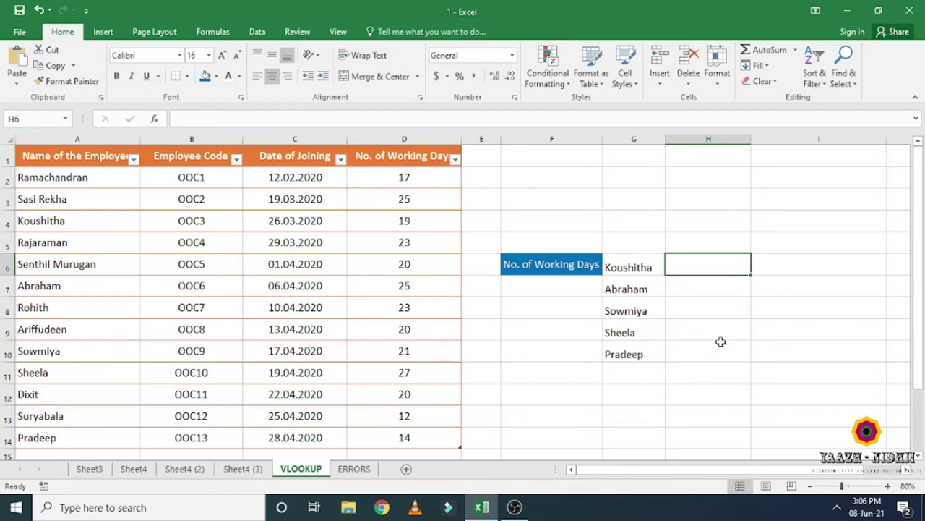
pyautogui.click(564, 179)
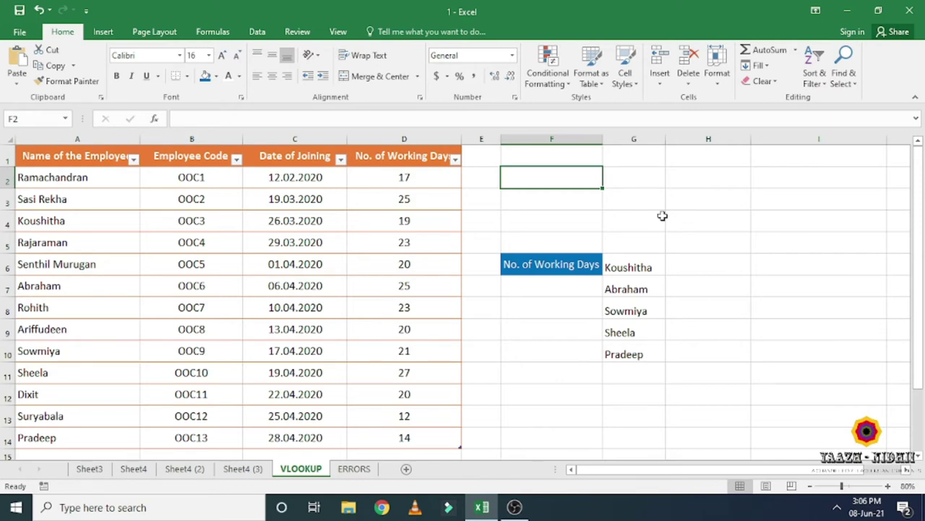
pyautogui.write('c')
pyautogui.write('olumn')
pyautogui.hotkey('ctrl', 'Return')
pyautogui.press('Tab')
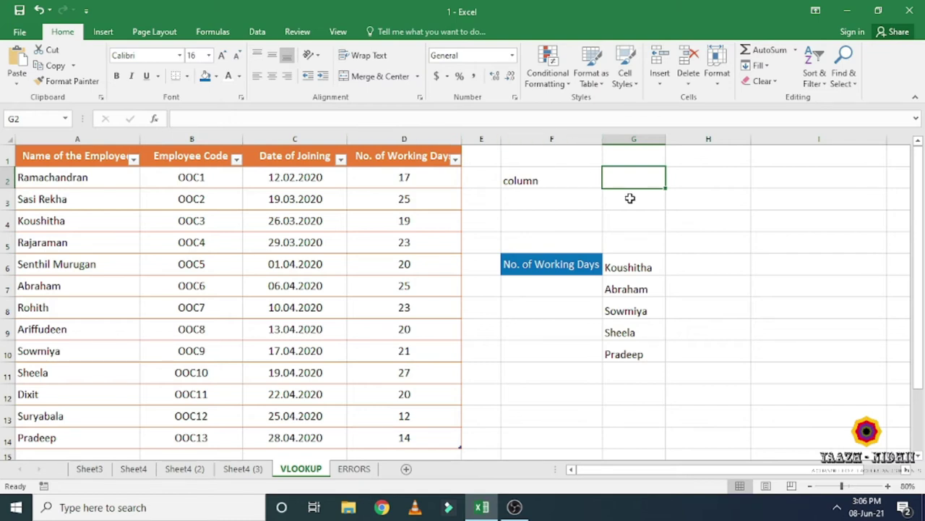
pyautogui.write('1,2,3,4')
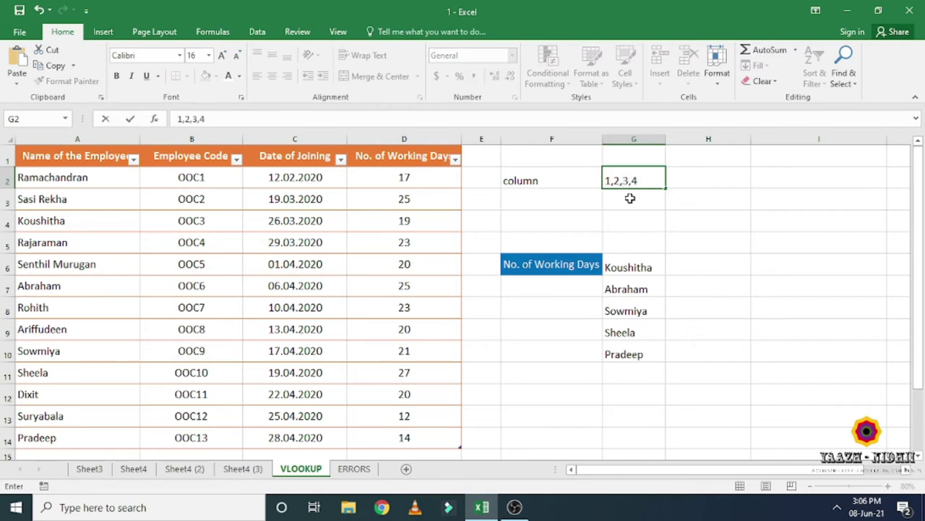
pyautogui.press('Return')
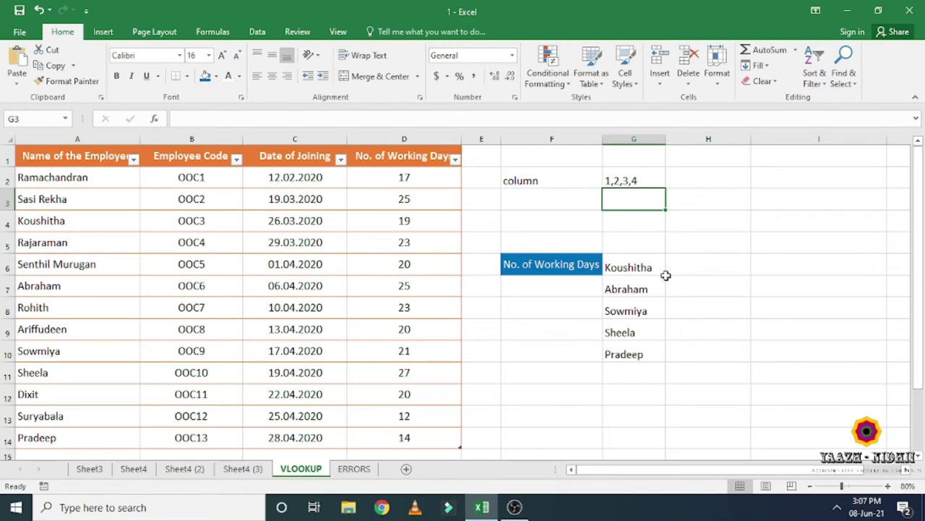
# - Begin a VLOOKUP in H6 beside Koushitha, using G6 as the lookup value
pyautogui.click(691, 266)
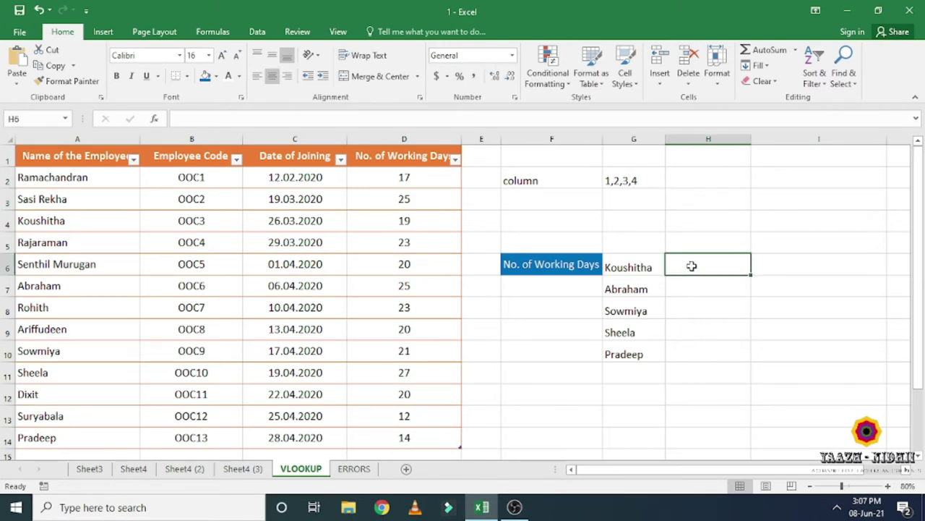
pyautogui.write('=')
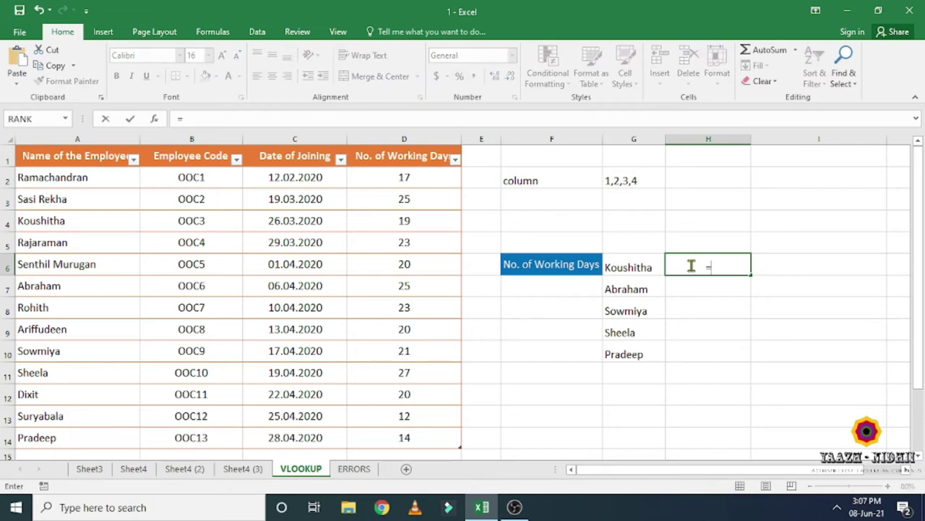
pyautogui.write('vlook')
pyautogui.doubleClick(735, 285)
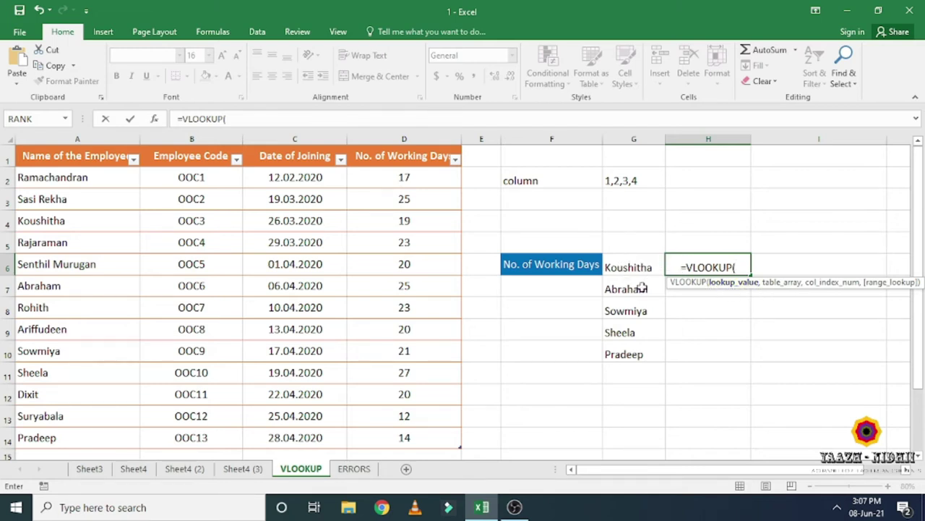
pyautogui.click(645, 267)
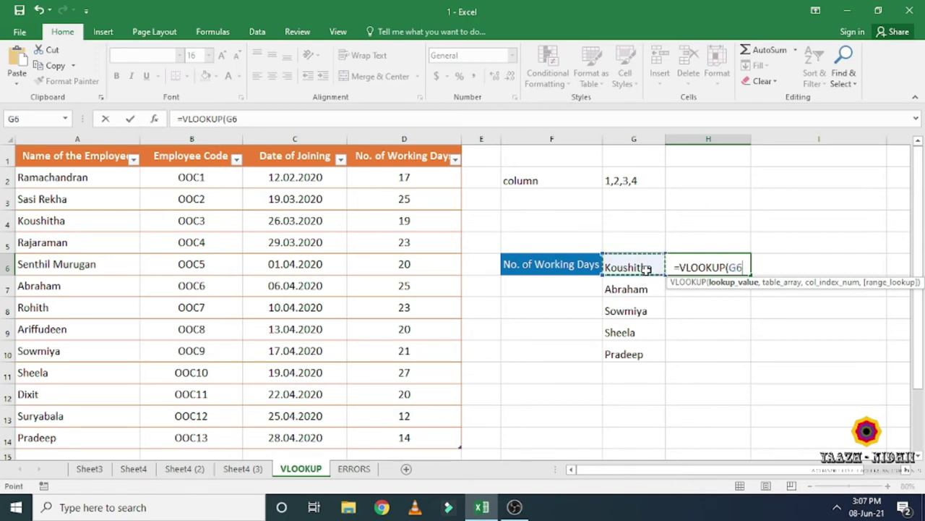
pyautogui.write(',')
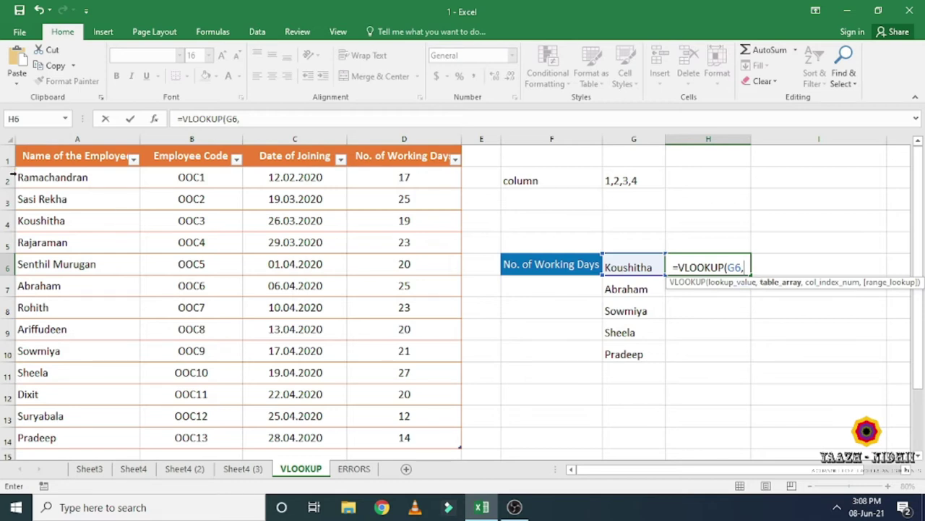
# - Add Table1 as the lookup range and 4 as the working-days column: =VLOOKUP(G6,Table1,4,
pyautogui.moveTo(22, 177)
pyautogui.mouseDown()
pyautogui.moveTo(334, 454)
pyautogui.moveTo(330, 440)
pyautogui.mouseUp()
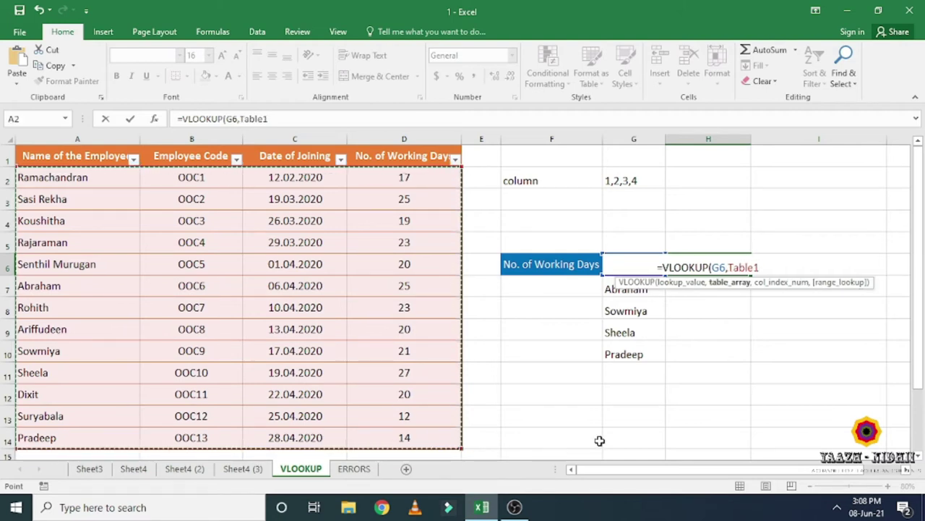
pyautogui.write(',')
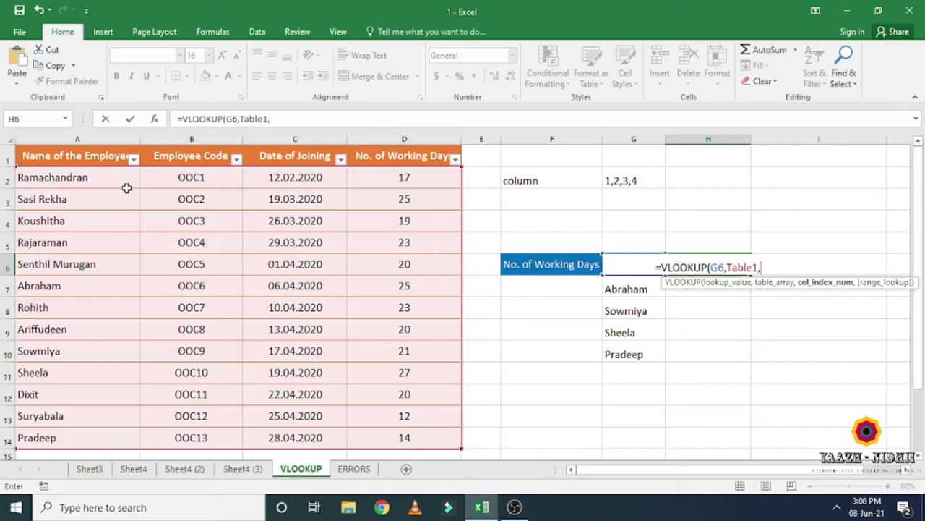
pyautogui.moveTo(76, 139); pyautogui.dragTo(263, 138)
pyautogui.write('4')
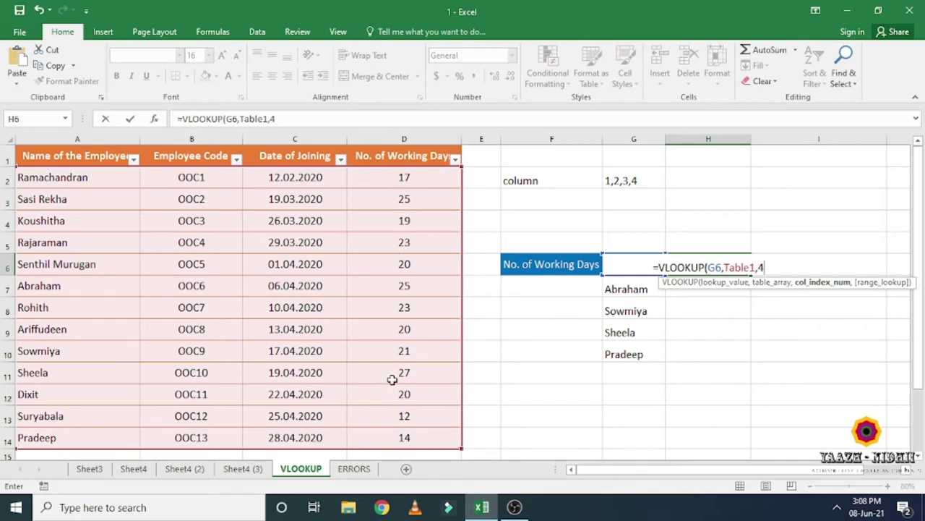
pyautogui.write(',')
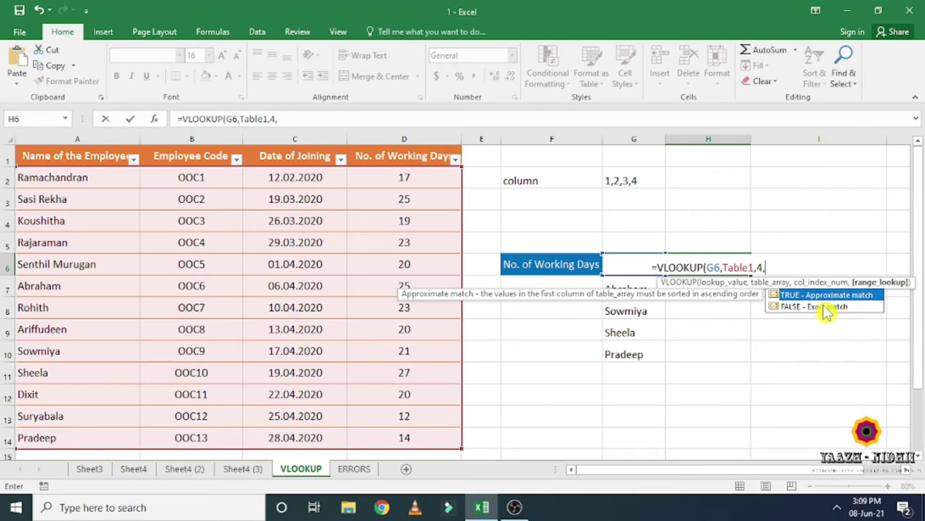
# - Finish with FALSE for exact match and confirm H6 returns 19, matching D4
pyautogui.doubleClick(824, 307)
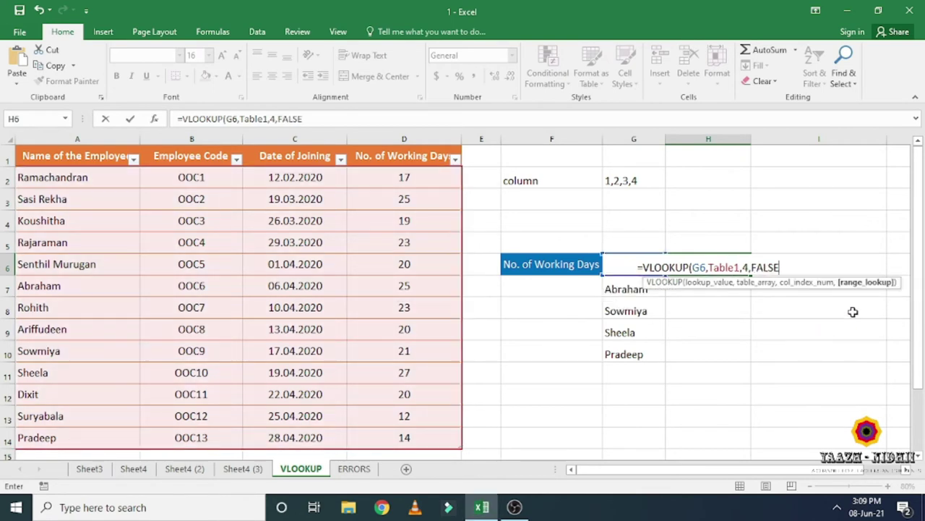
pyautogui.write(')')
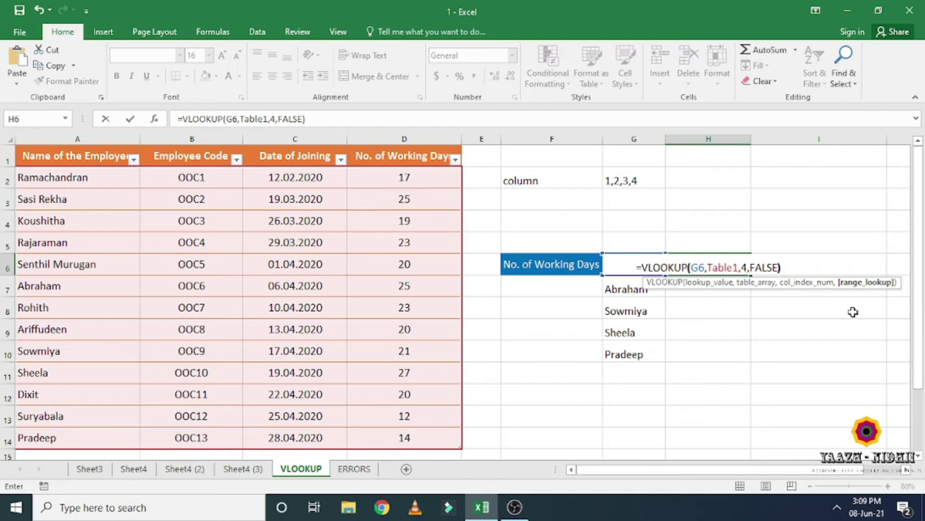
pyautogui.press('Return')
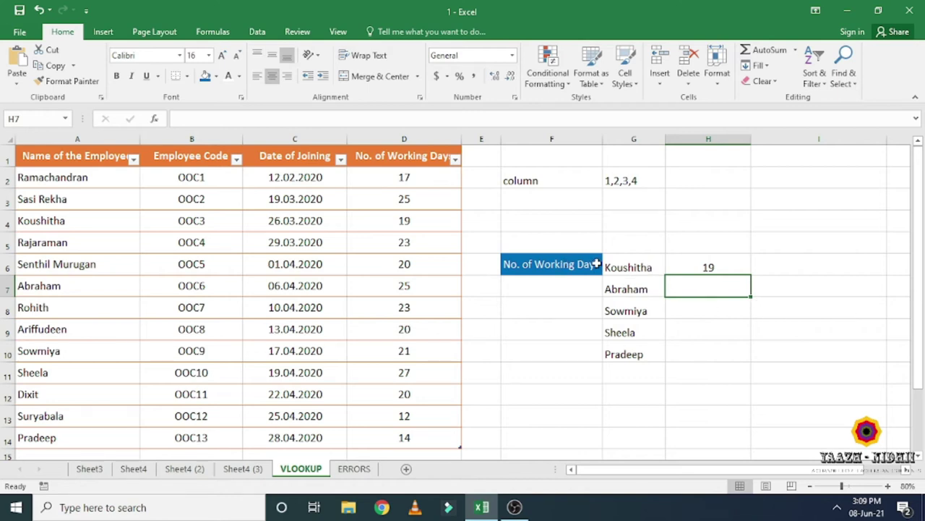
pyautogui.click(708, 266)
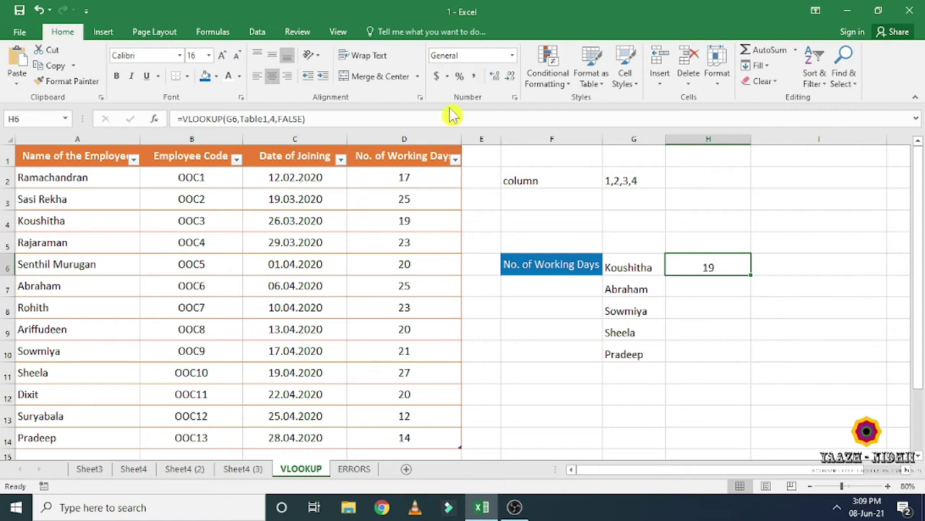
pyautogui.click(44, 222)
pyautogui.click(365, 223)
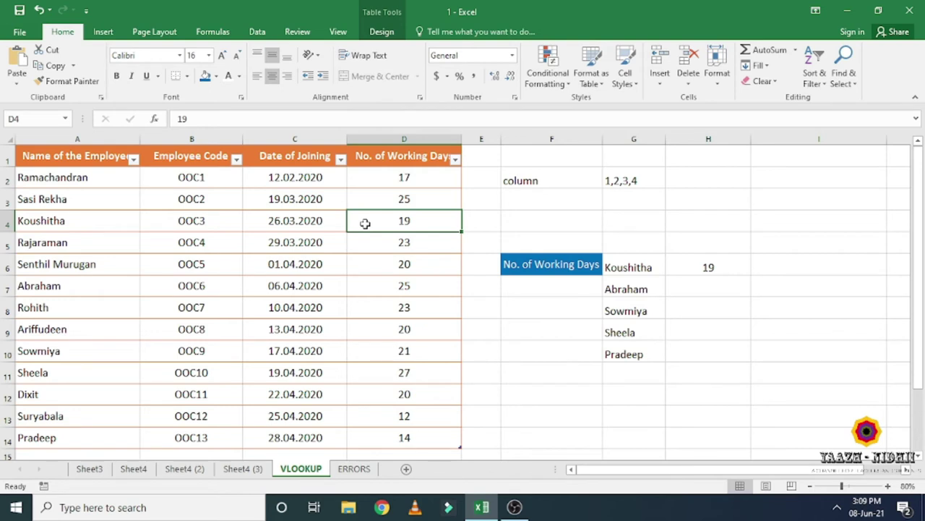
# - Start Abraham's VLOOKUP in H7 with G7 as lookup value and Table1 as range
pyautogui.click(701, 292)
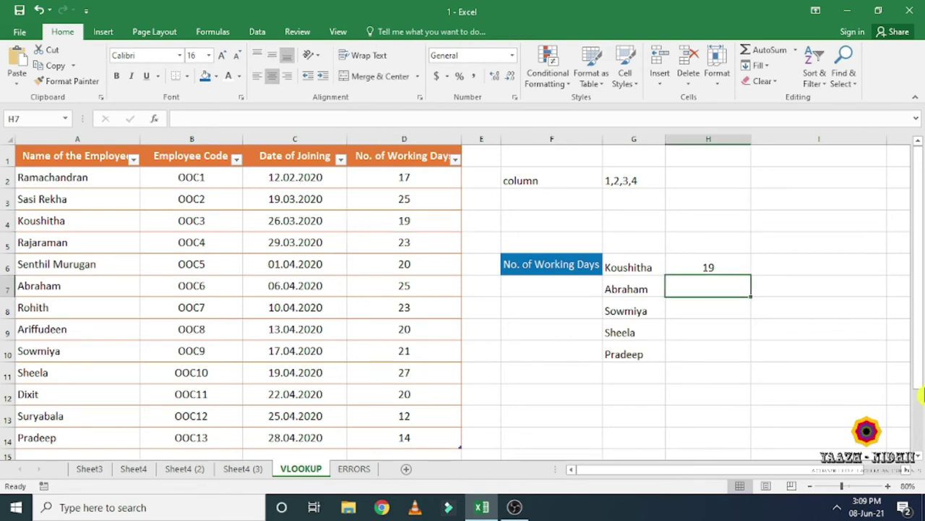
pyautogui.write('=')
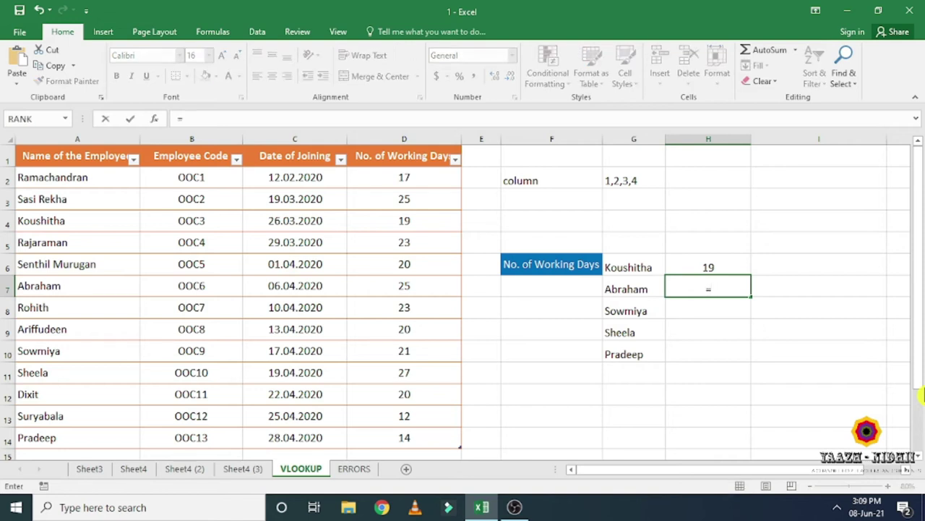
pyautogui.write('vlook')
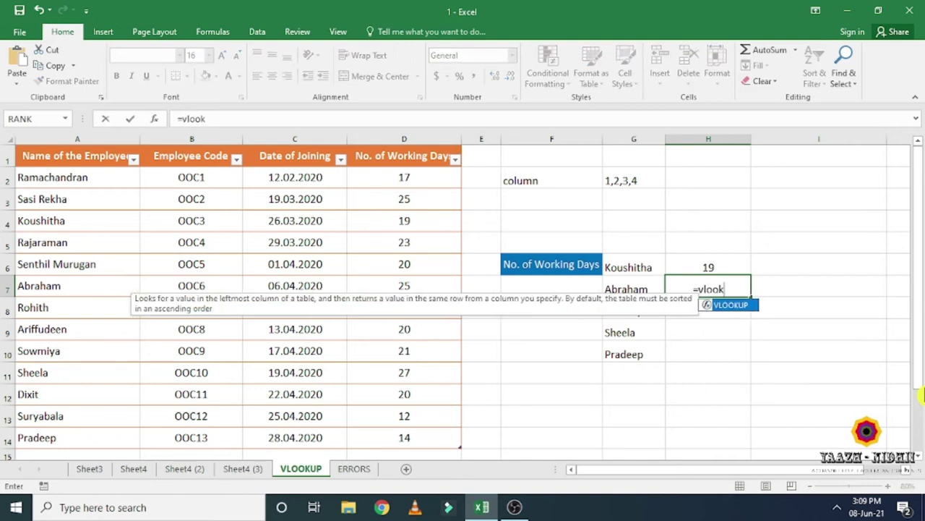
pyautogui.doubleClick(750, 311)
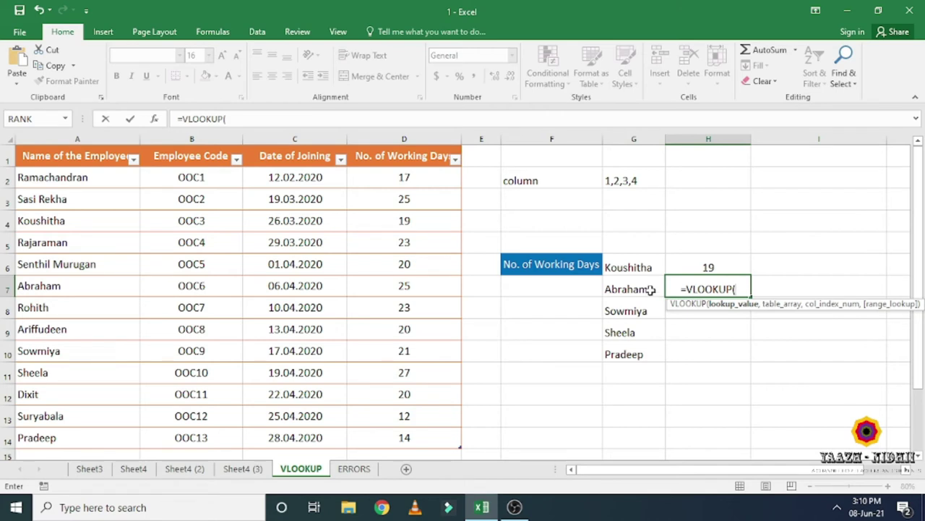
pyautogui.click(650, 291)
pyautogui.write(',')
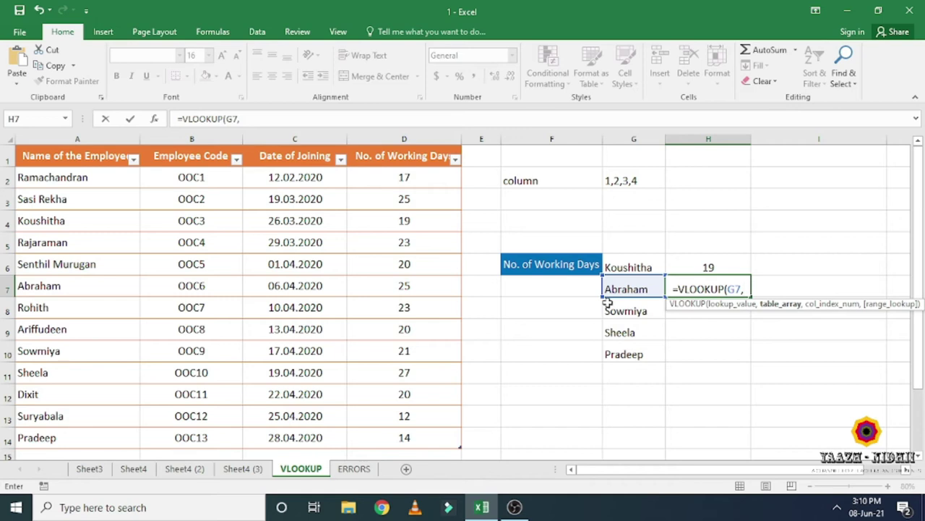
pyautogui.moveTo(43, 178)
pyautogui.mouseDown()
pyautogui.moveTo(374, 452)
pyautogui.moveTo(393, 404)
pyautogui.mouseUp()
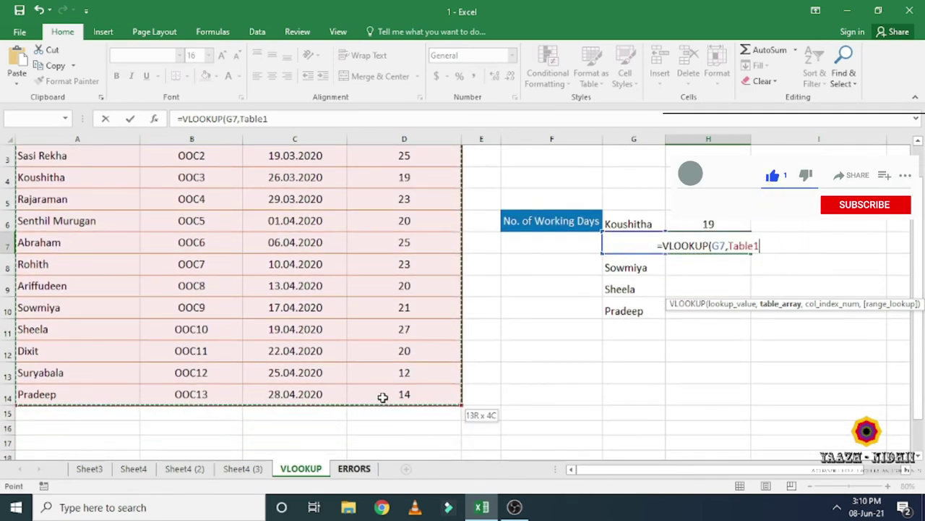
pyautogui.write(',')
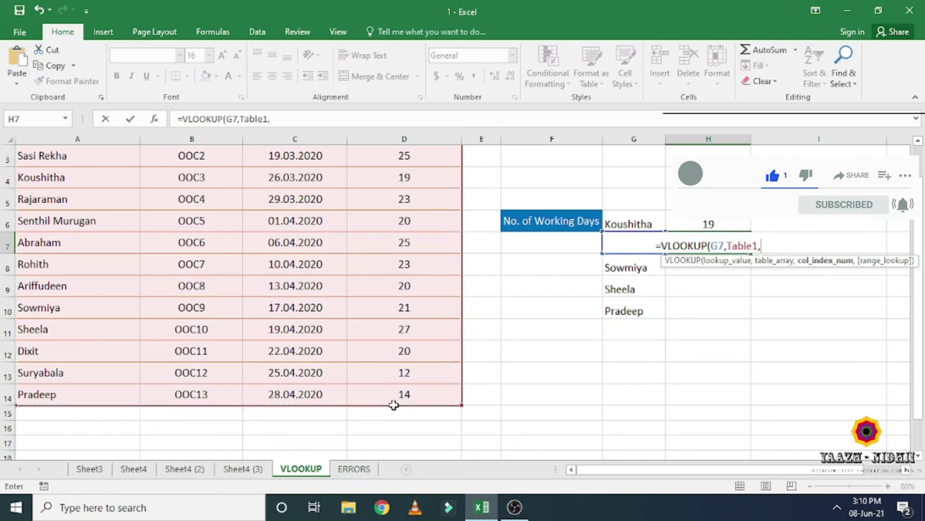
# - Complete it with column 4 and FALSE exact match, returning 25 to match D7
pyautogui.scroll(1, 393, 405)
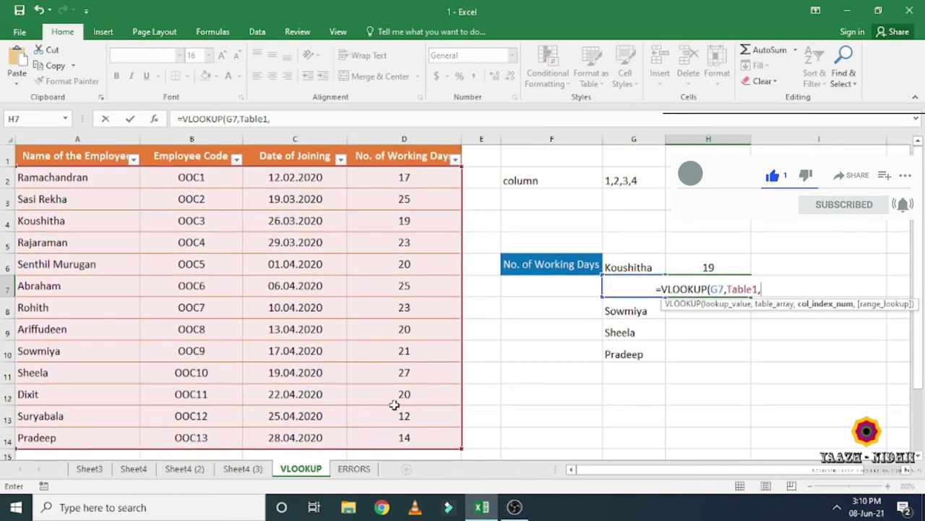
pyautogui.write('4')
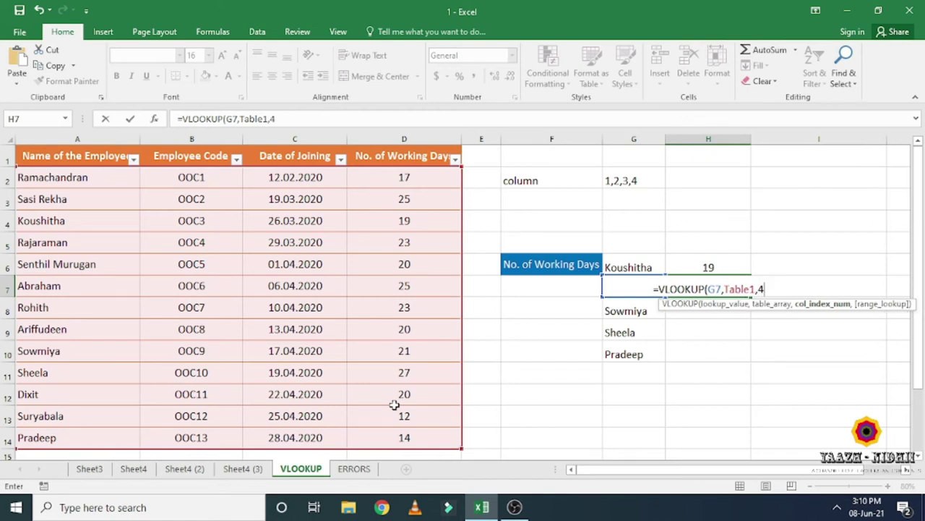
pyautogui.write(',')
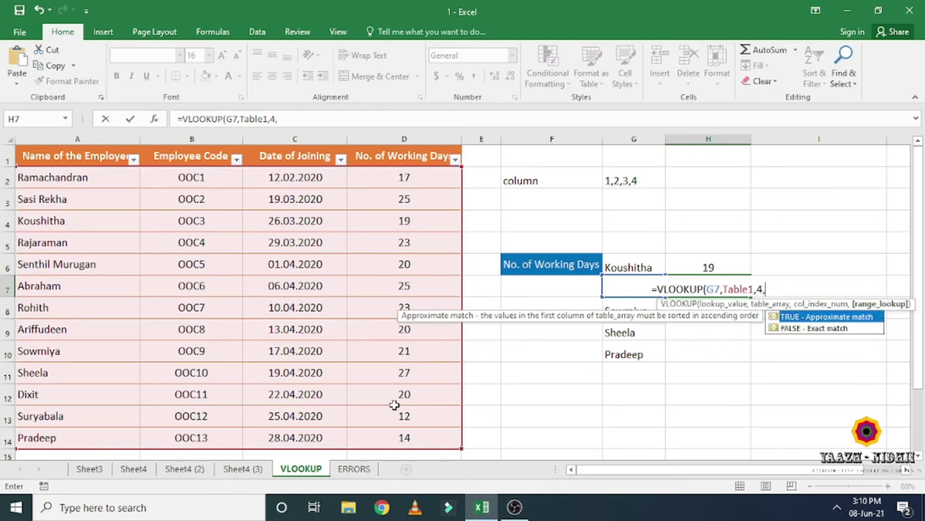
pyautogui.doubleClick(809, 329)
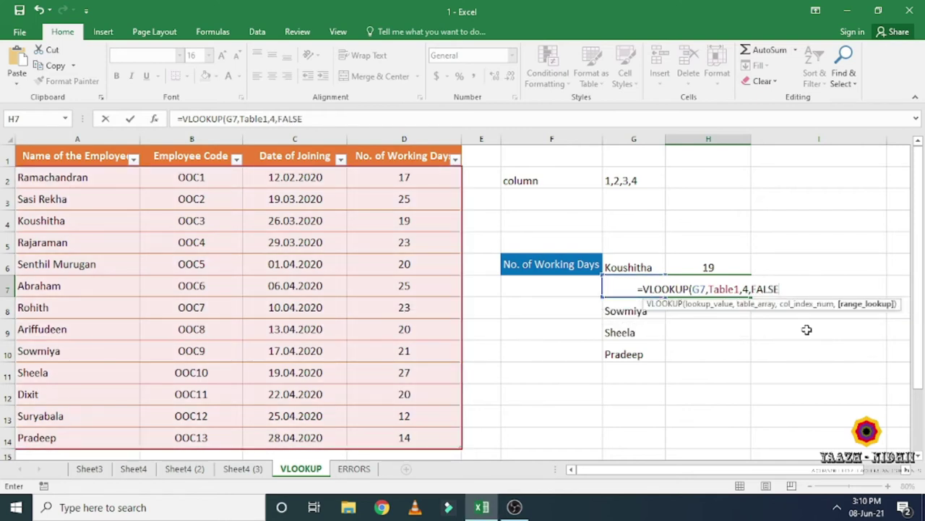
pyautogui.write(')')
pyautogui.press('Return')
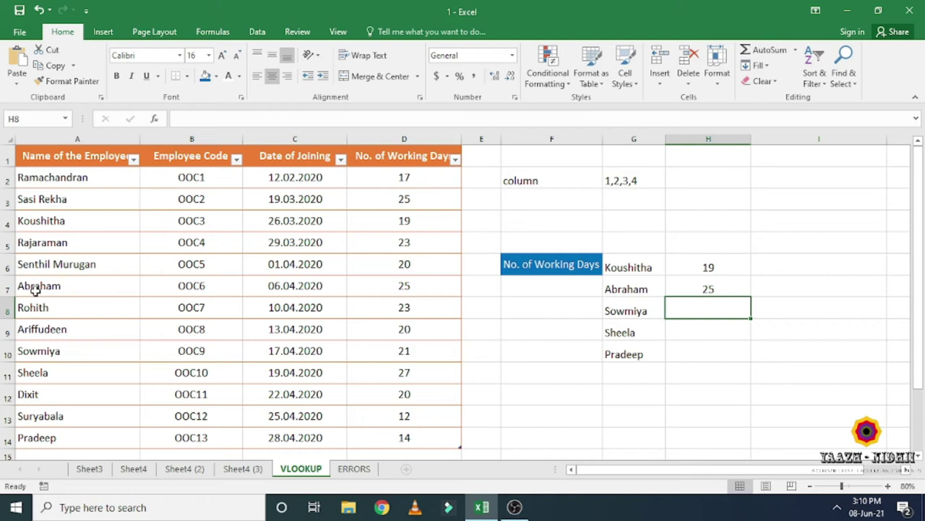
pyautogui.click(402, 284)
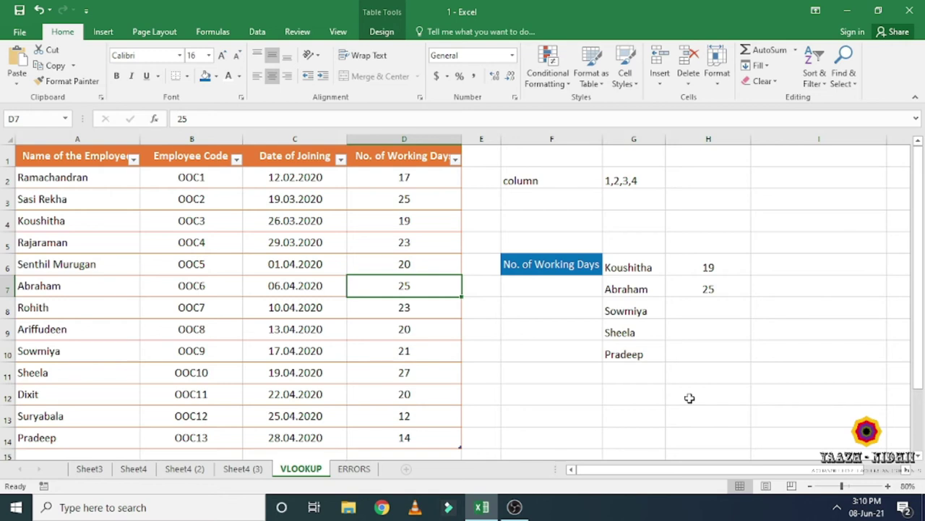
# - On the ERRORS sheet, start a VLOOKUP in H6 using Koushitha's name in G6
pyautogui.click(346, 469)
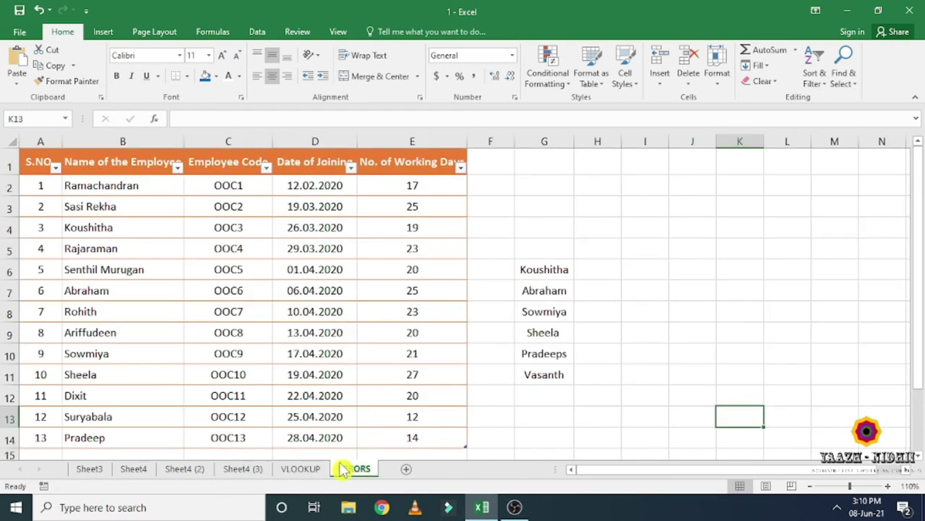
pyautogui.click(592, 273)
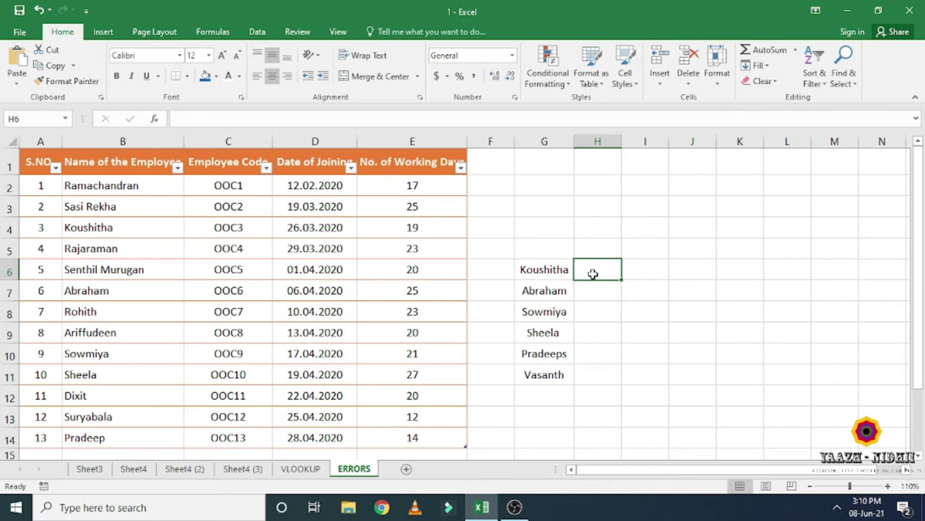
pyautogui.write('=vlook')
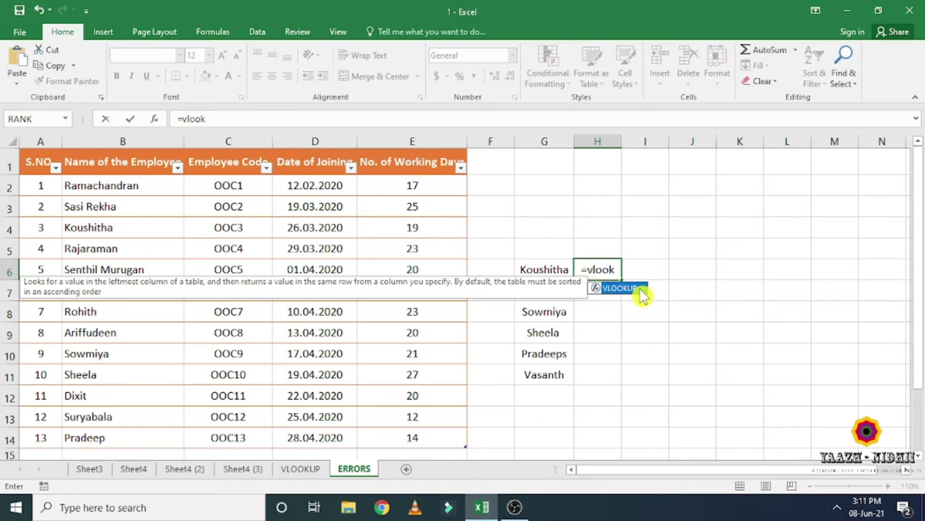
pyautogui.doubleClick(640, 289)
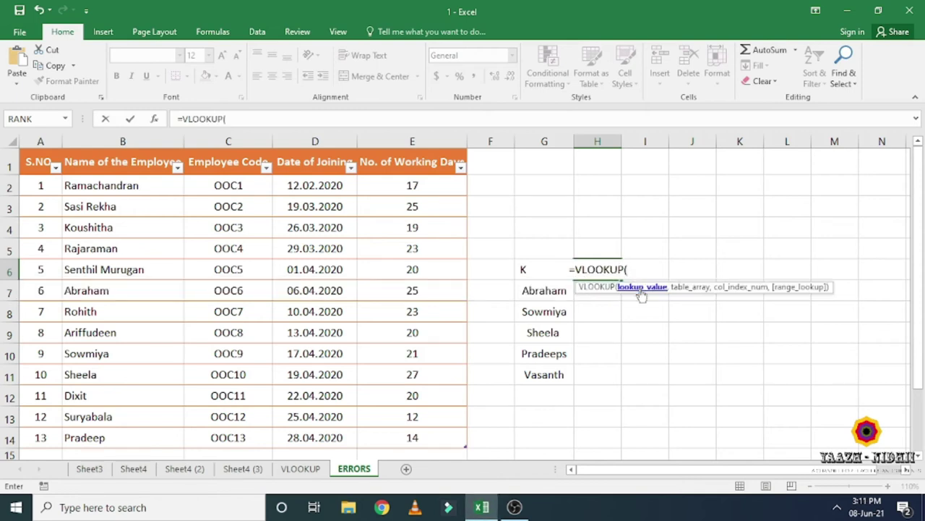
pyautogui.click(518, 268)
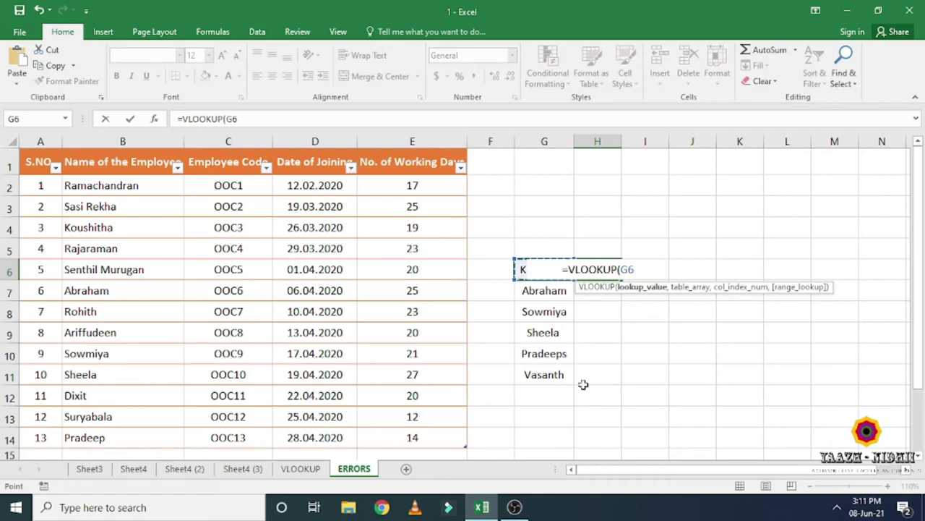
pyautogui.write(',')
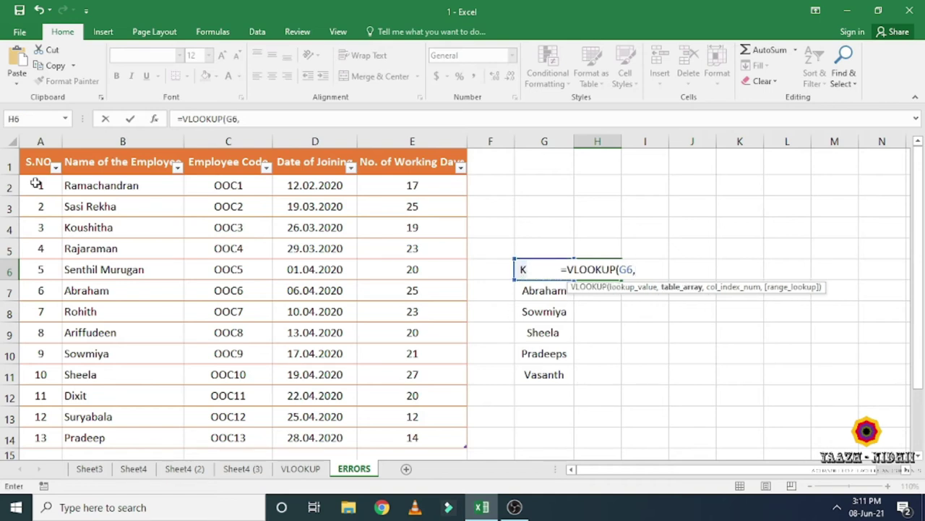
# - Set Table2 as range with column 5 and FALSE; the formula returns #N/A
pyautogui.moveTo(35, 183); pyautogui.dragTo(441, 437)
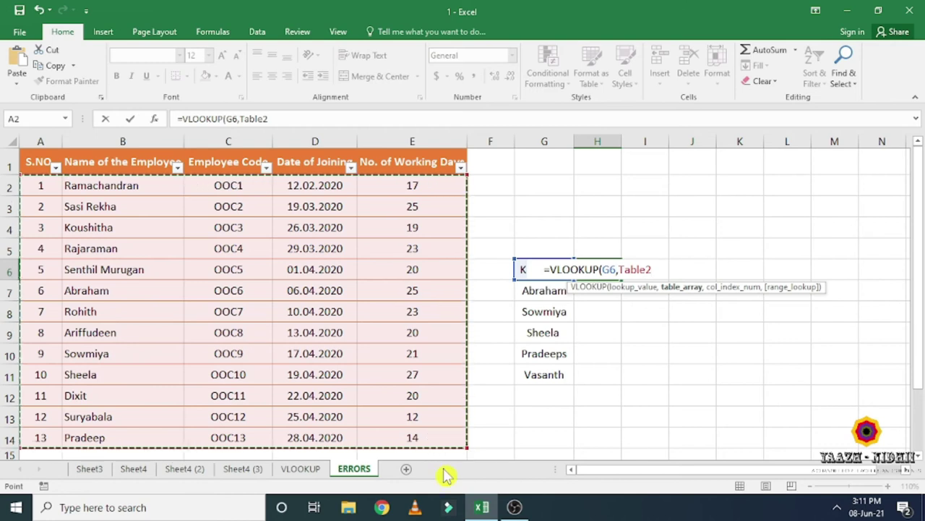
pyautogui.write(',')
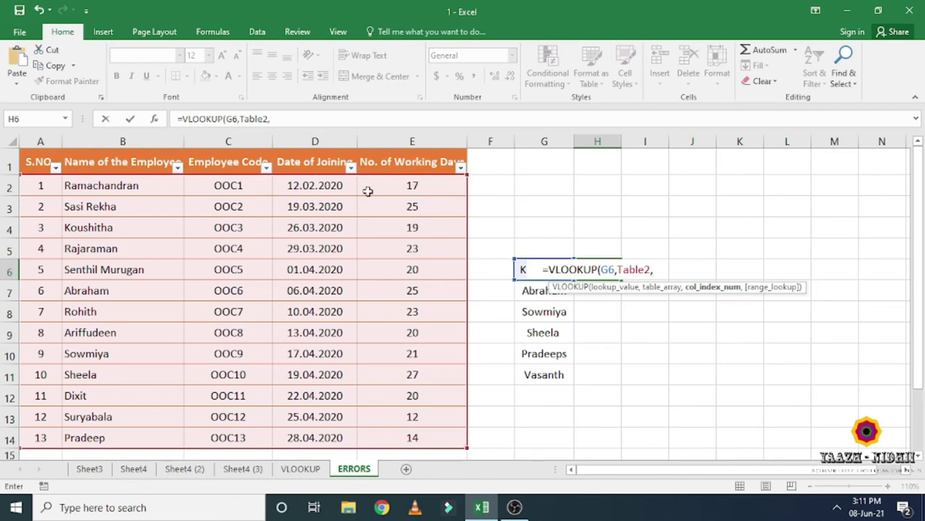
pyautogui.write('5')
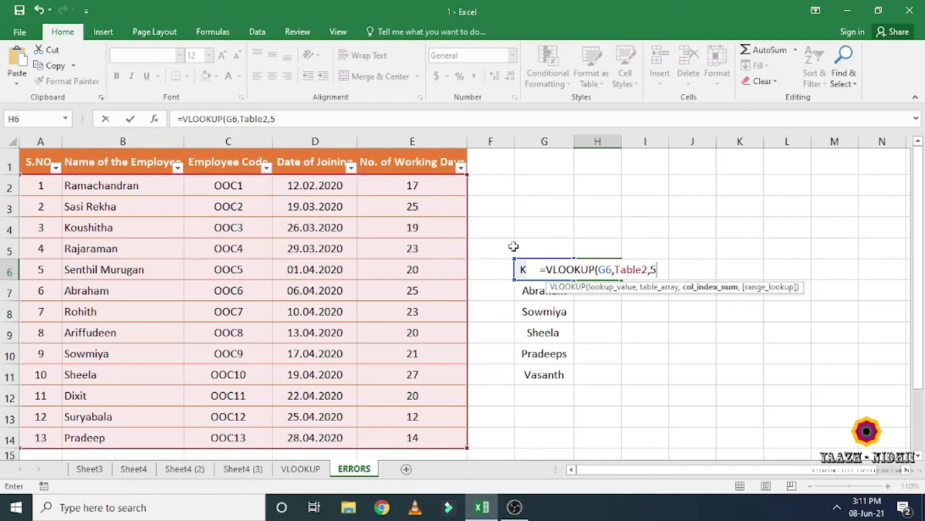
pyautogui.write(',')
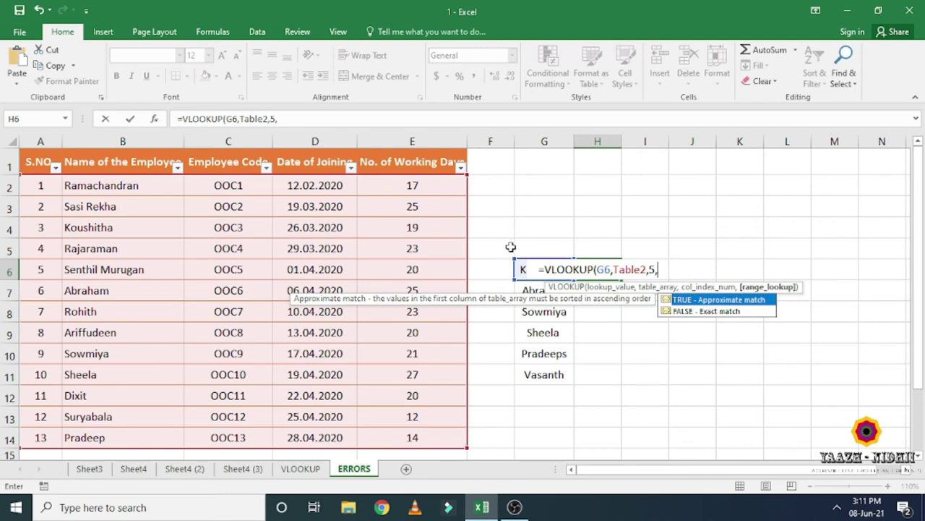
pyautogui.doubleClick(695, 311)
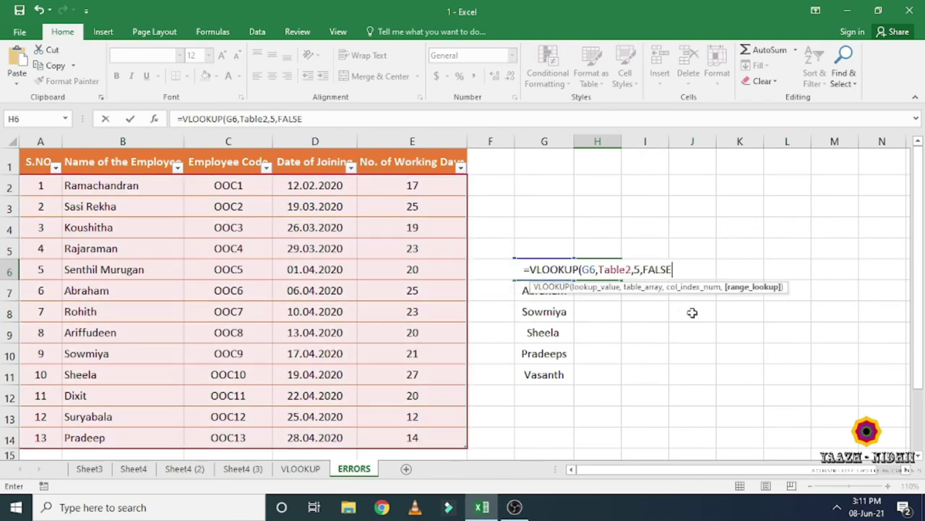
pyautogui.write(')')
pyautogui.press('Return')
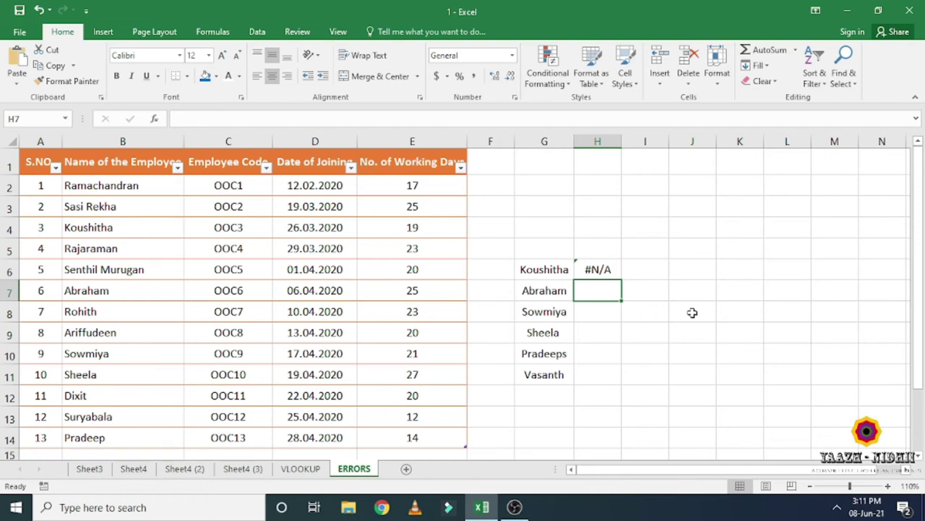
pyautogui.click(559, 275)
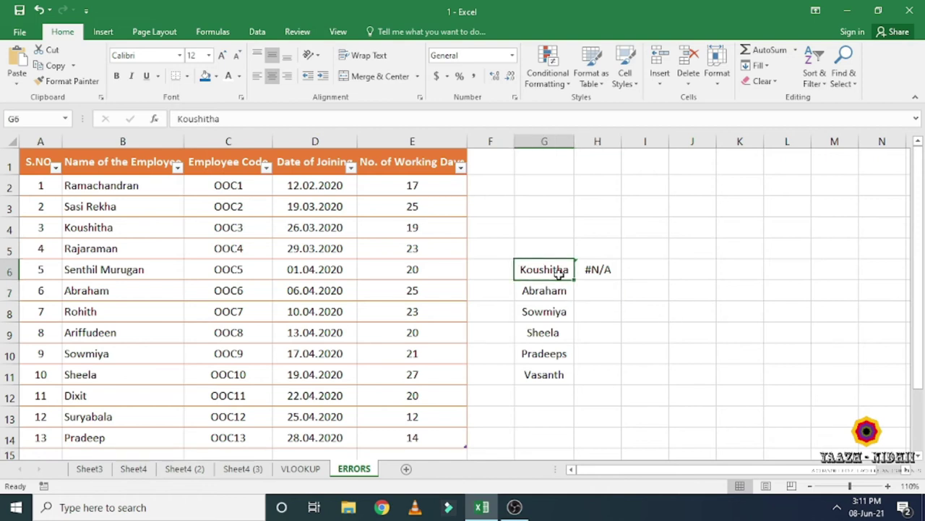
pyautogui.click(597, 269)
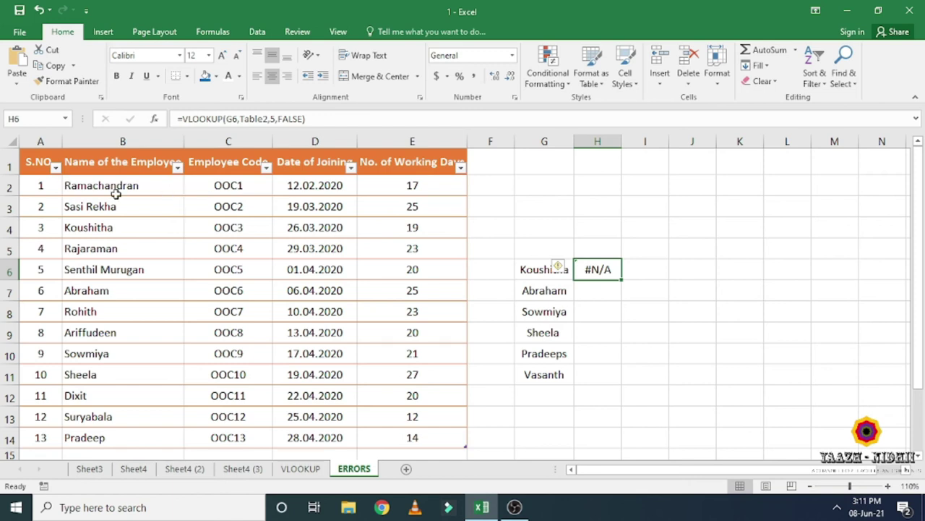
pyautogui.moveTo(110, 185); pyautogui.dragTo(86, 438)
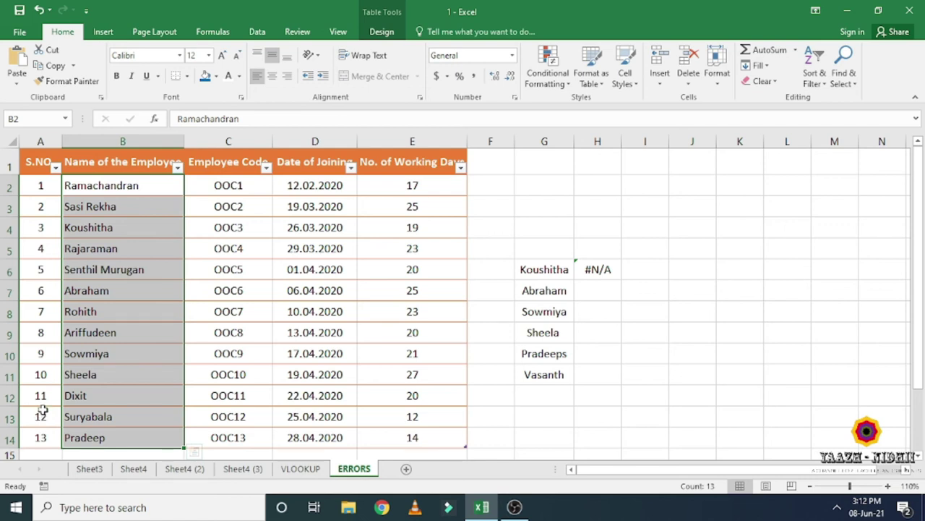
# - Delete the S.NO column, then clear the resulting #REF! lookup in G6
pyautogui.click(101, 254)
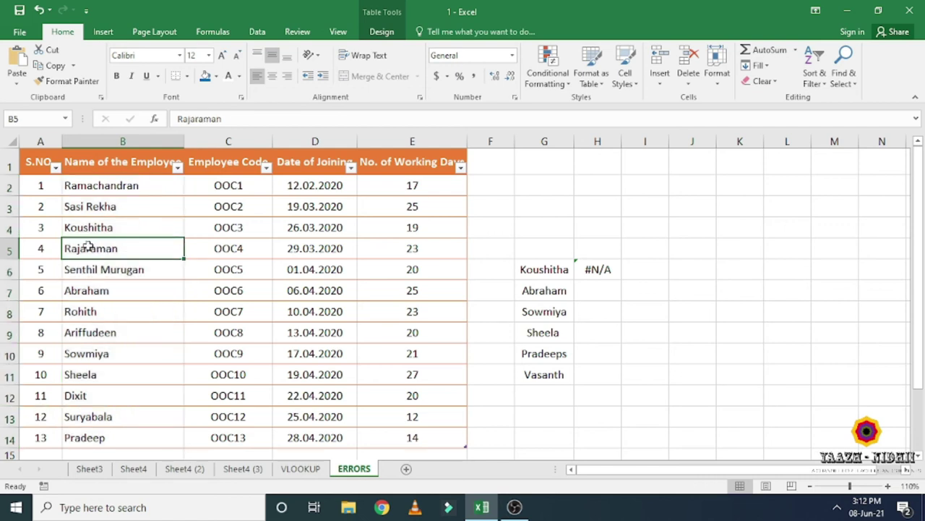
pyautogui.click(42, 141)
pyautogui.rightClick(42, 141)
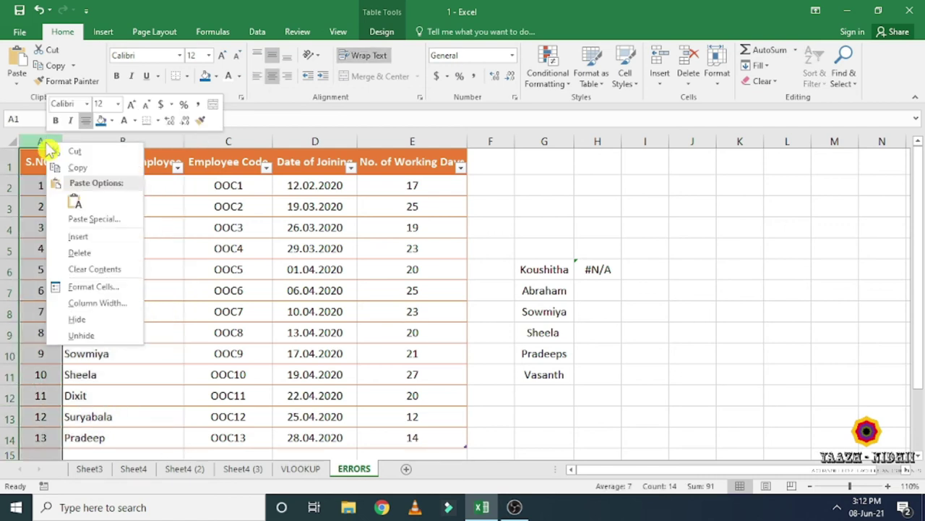
pyautogui.click(85, 253)
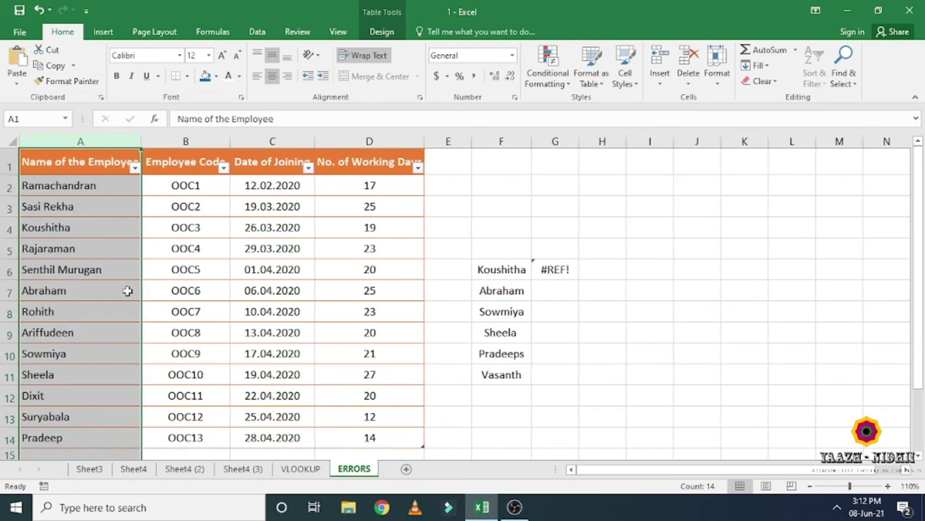
pyautogui.click(566, 269)
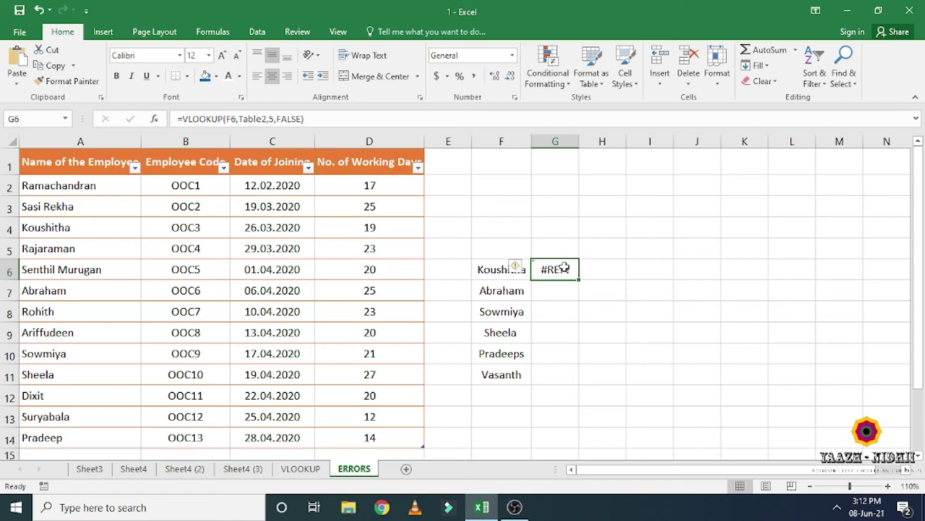
pyautogui.press('Delete')
# - Enter =VLOOKUP(F6,Table2,4,FALSE) in G6, returning Koushitha's 19 working days
pyautogui.write('=vlook')
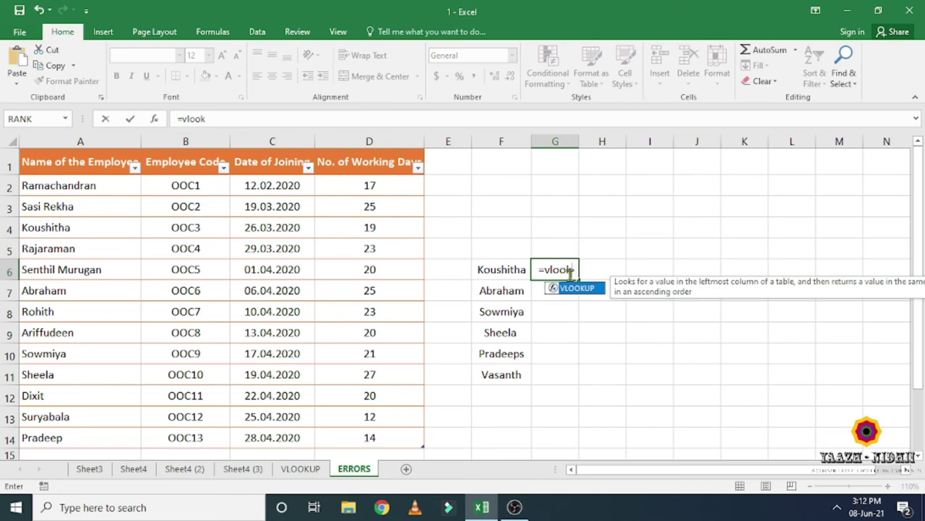
pyautogui.doubleClick(579, 290)
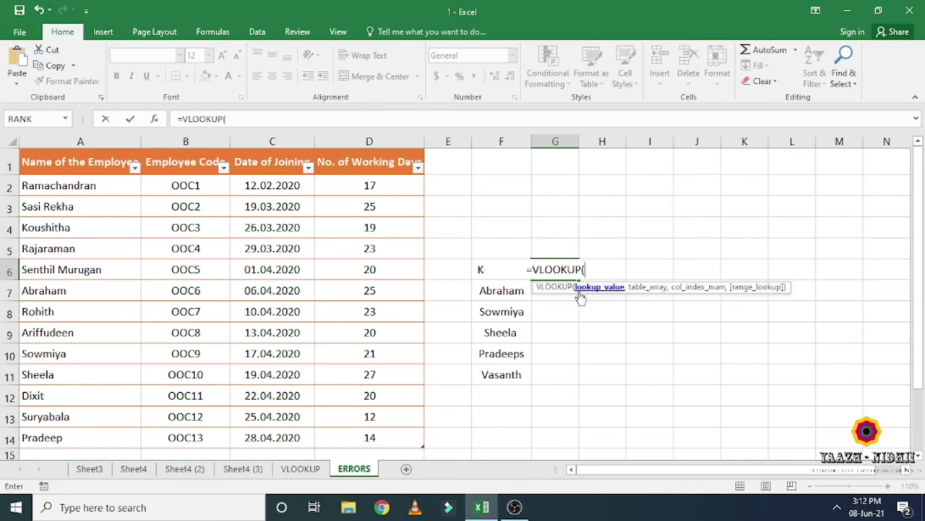
pyautogui.click(483, 268)
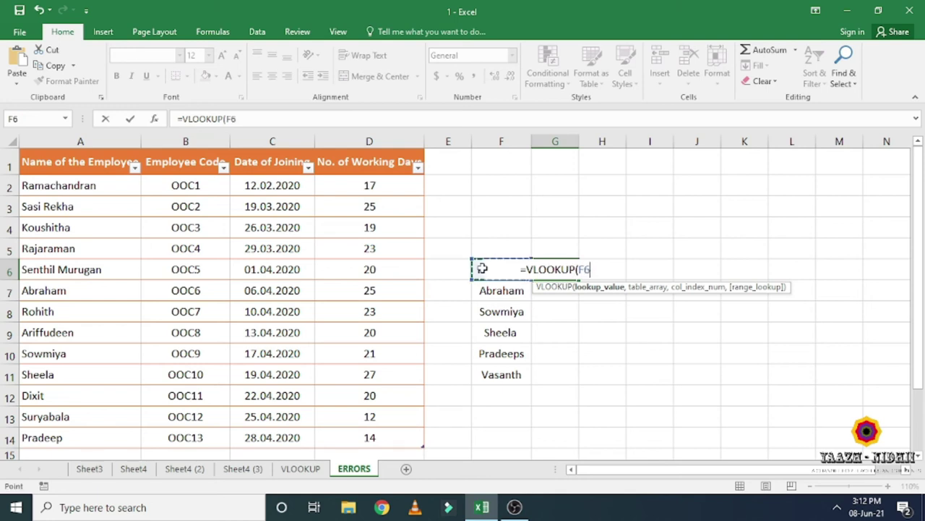
pyautogui.write(',')
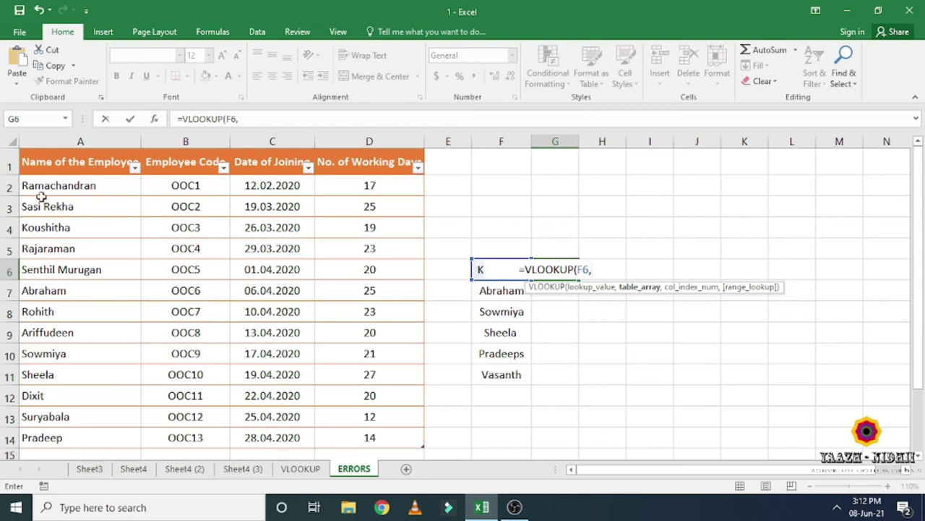
pyautogui.moveTo(41, 187)
pyautogui.mouseDown()
pyautogui.moveTo(344, 401)
pyautogui.moveTo(355, 440)
pyautogui.mouseUp()
pyautogui.write(',')
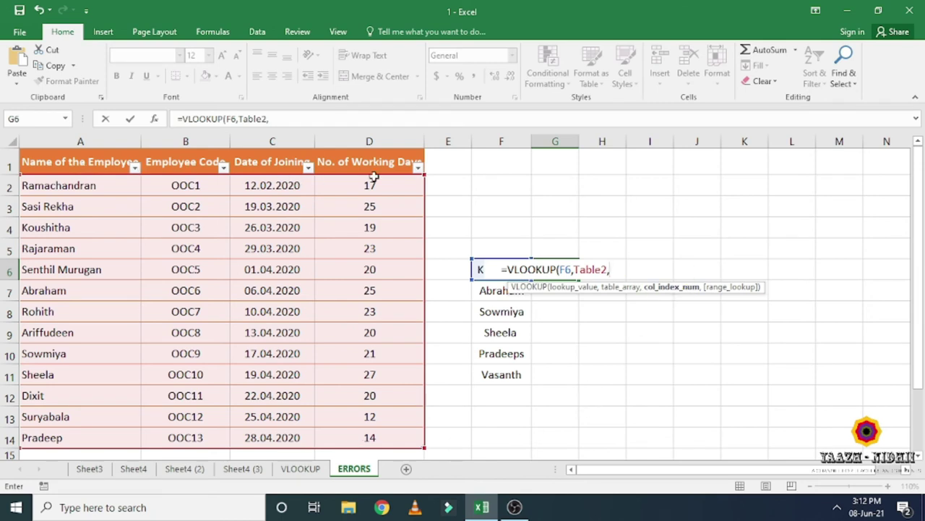
pyautogui.write('4')
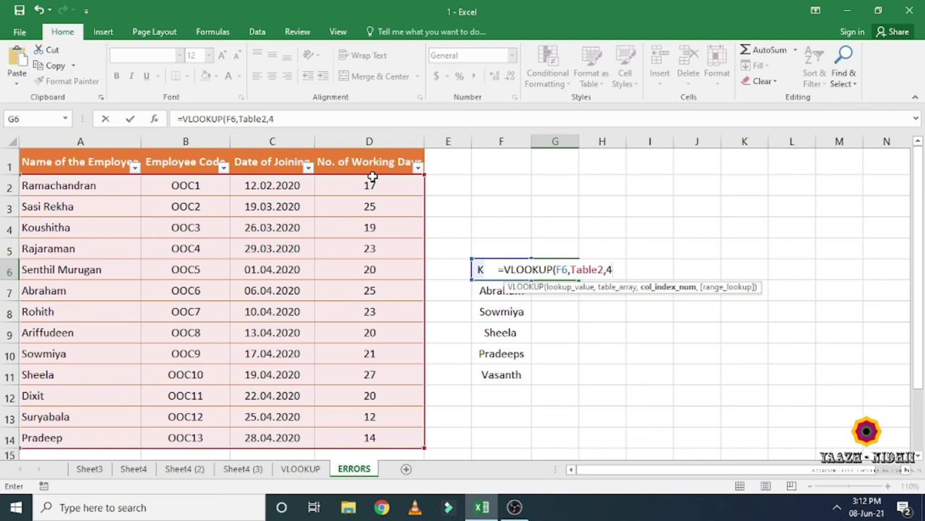
pyautogui.write(',')
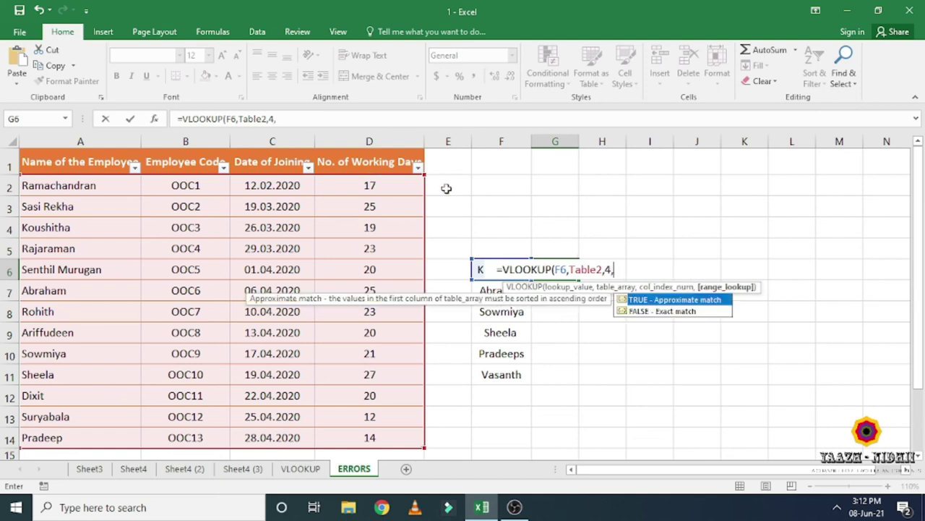
pyautogui.doubleClick(654, 311)
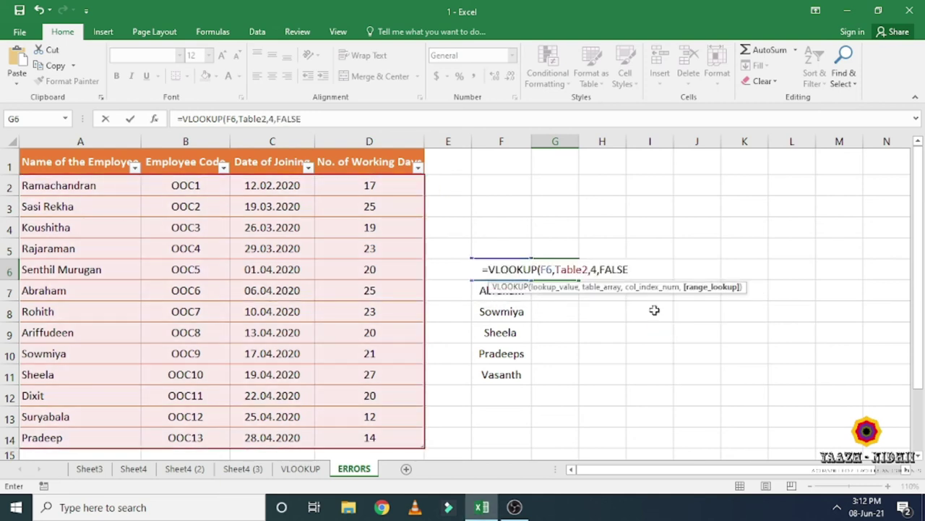
pyautogui.write(')')
pyautogui.press('Return')
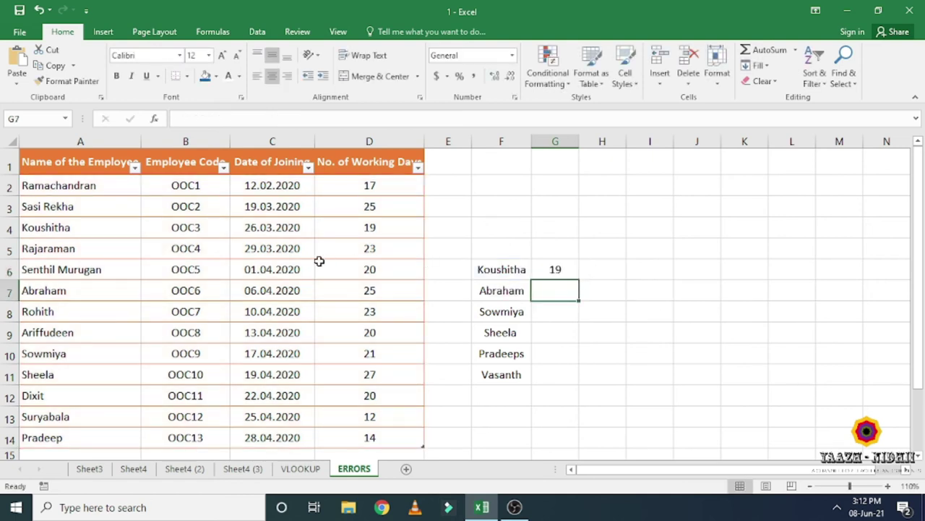
# - Fill G6's lookup down to G11: Abraham 25, Sowmiya 21, #N/A for Sheela, Pradeeps, Vasanth
pyautogui.click(367, 226)
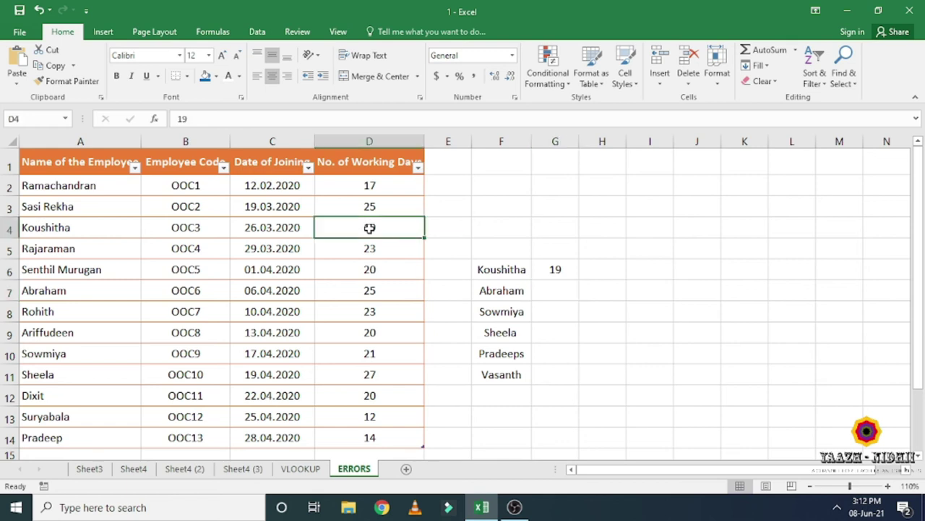
pyautogui.click(550, 293)
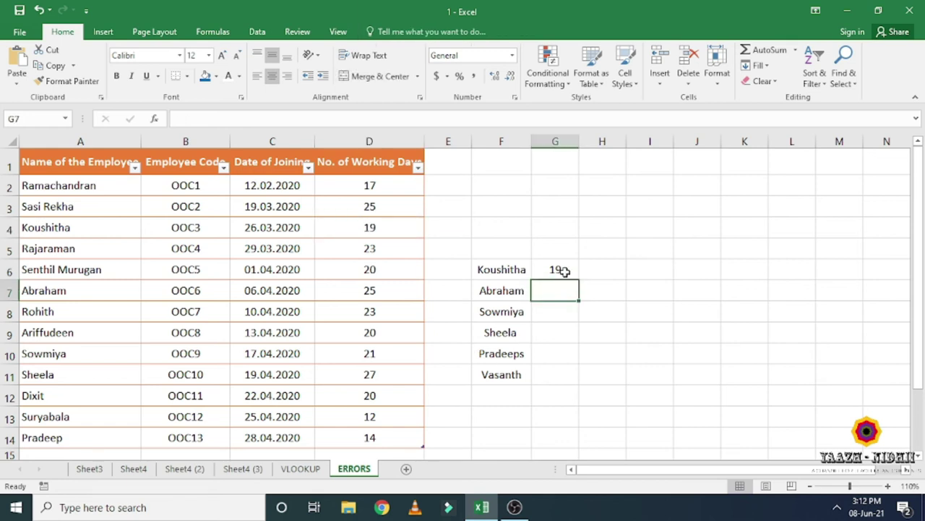
pyautogui.click(565, 271)
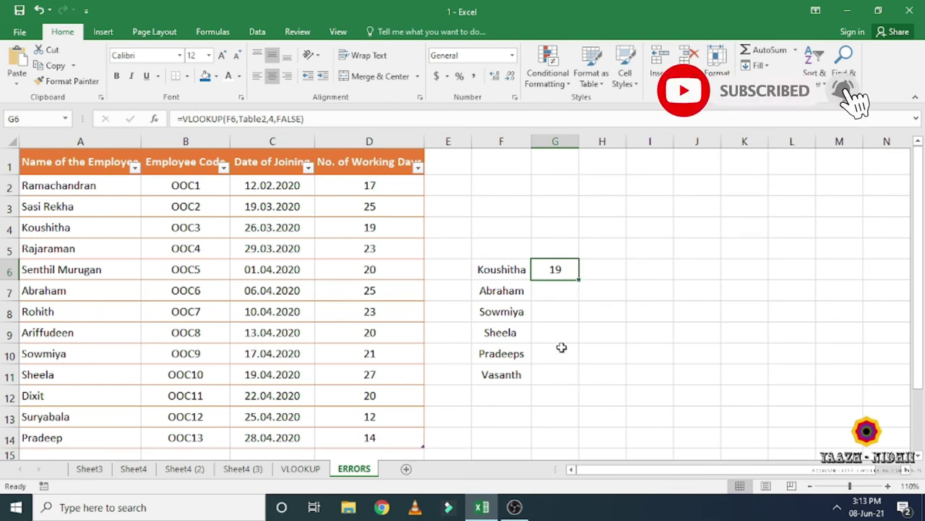
pyautogui.moveTo(580, 280); pyautogui.dragTo(571, 382)
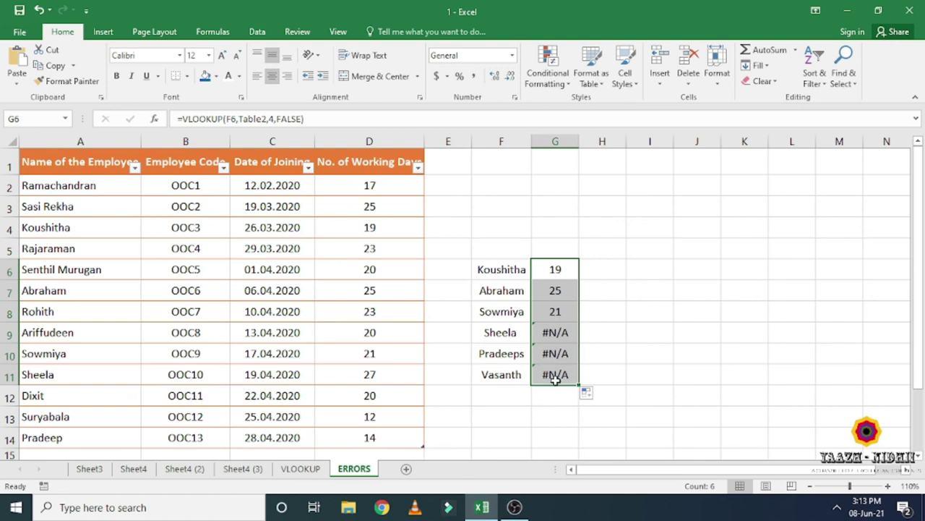
pyautogui.click(554, 379)
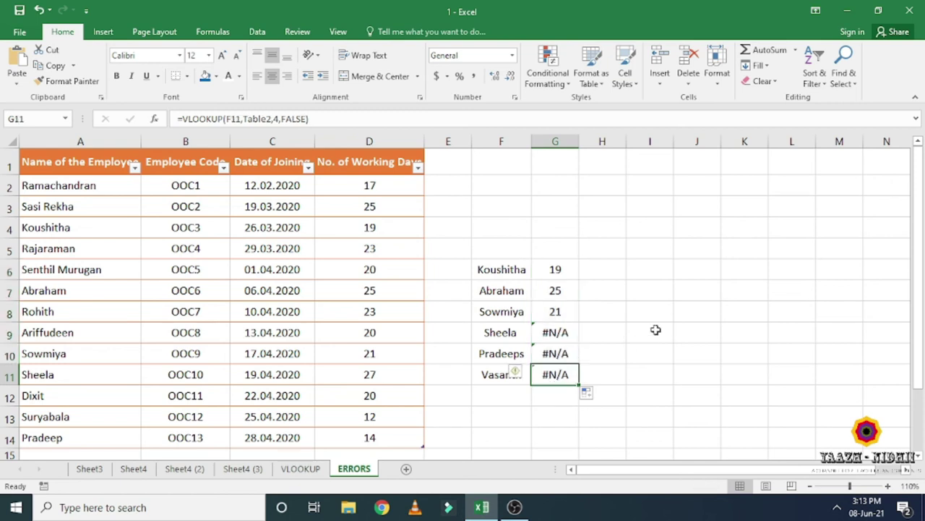
# - Compare Sheela's name in F9 with her table entry to find the #N/A cause
pyautogui.click(555, 333)
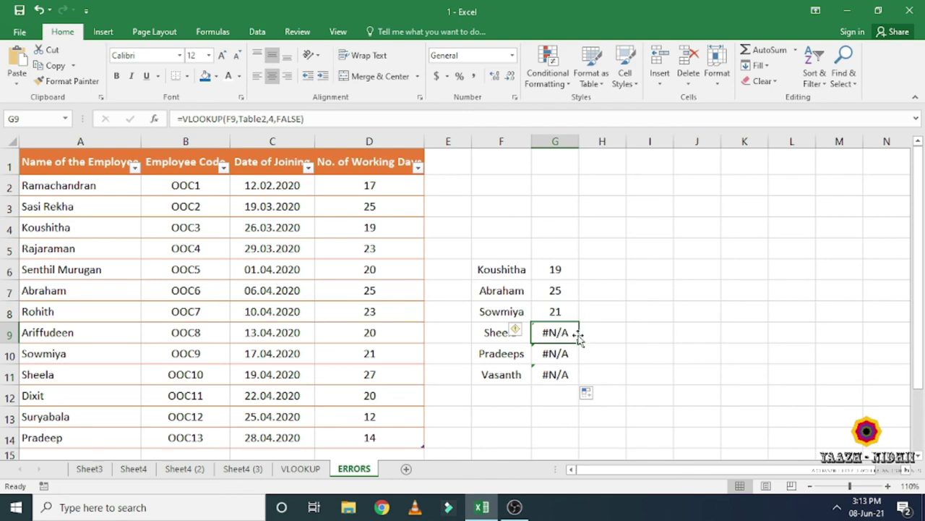
pyautogui.click(492, 333)
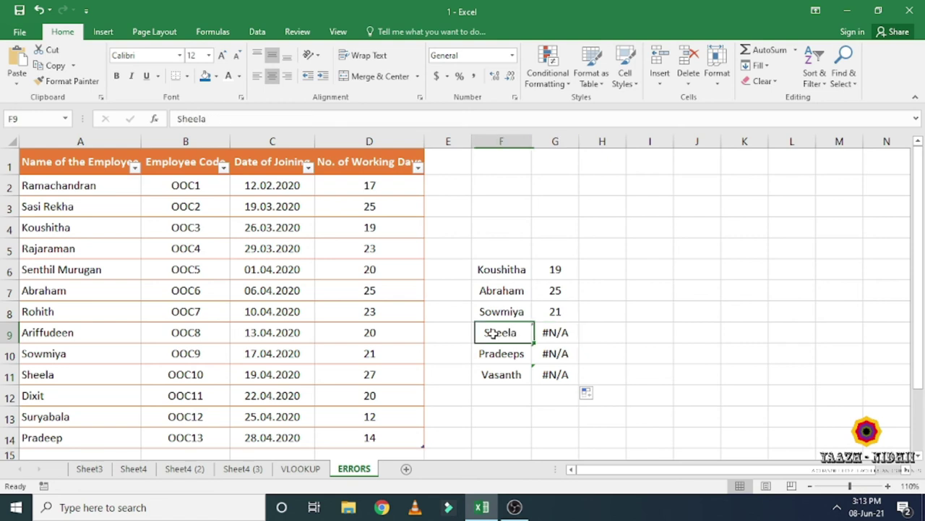
pyautogui.doubleClick(66, 376)
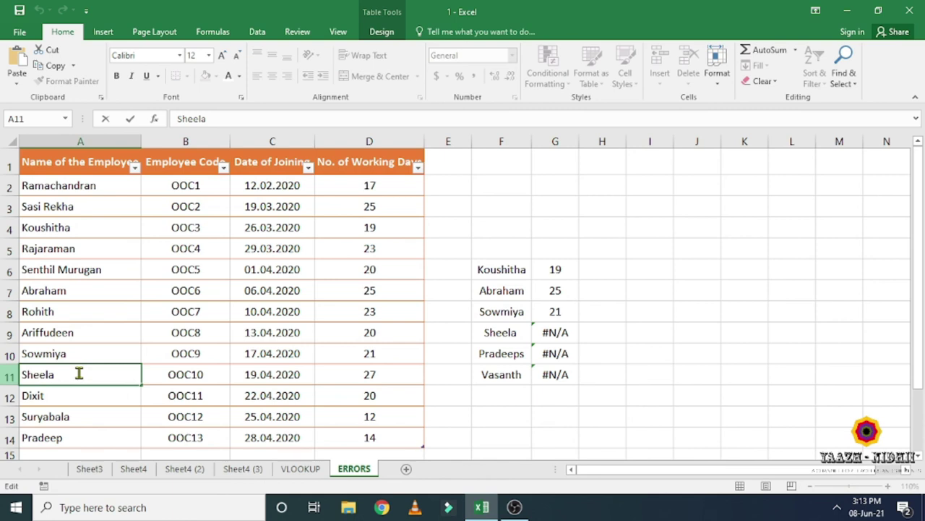
pyautogui.doubleClick(516, 332)
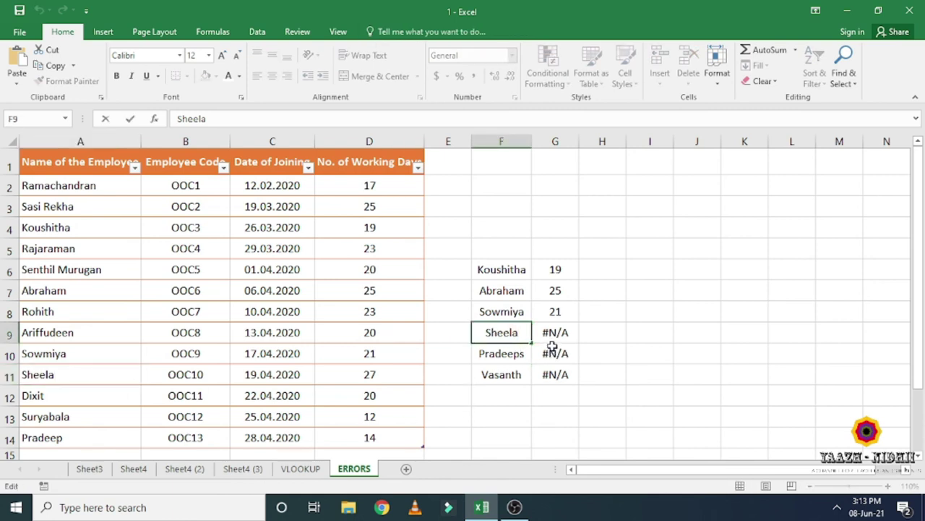
pyautogui.click(554, 333)
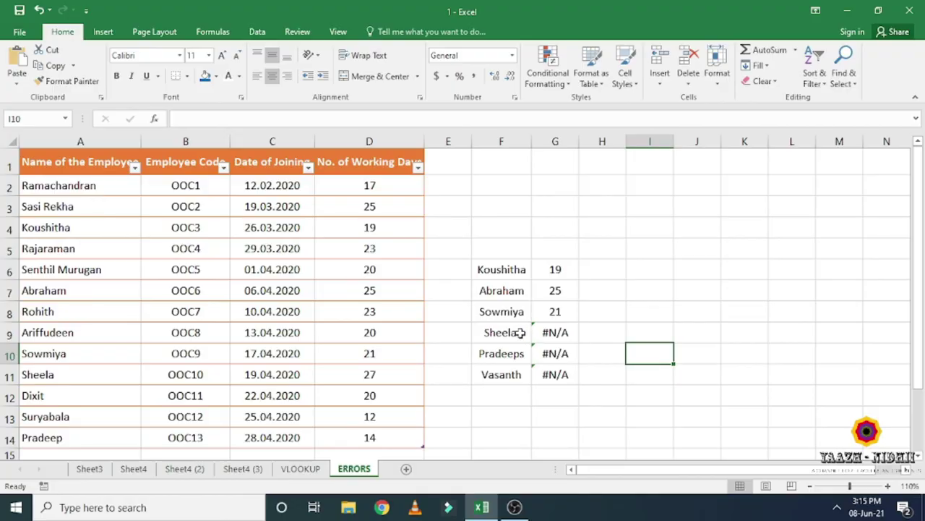
pyautogui.doubleClick(522, 332)
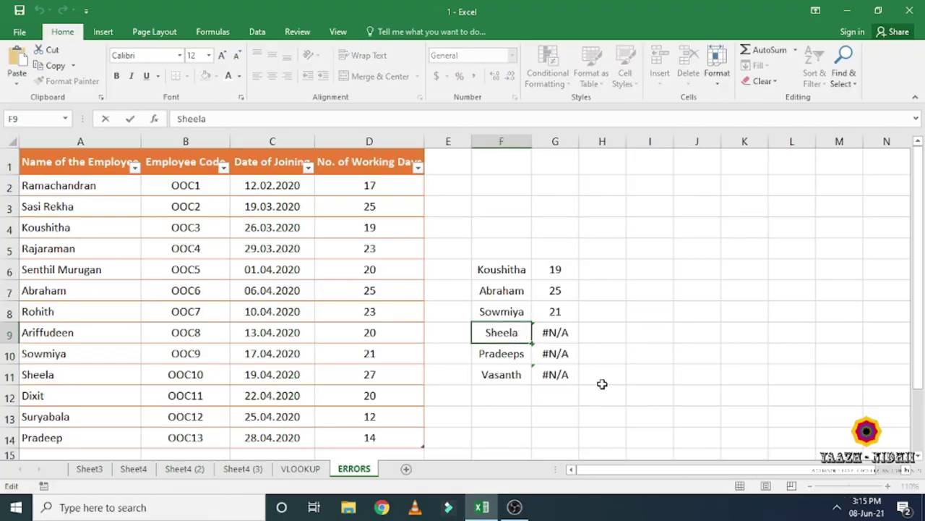
pyautogui.click(67, 378)
pyautogui.doubleClick(67, 378)
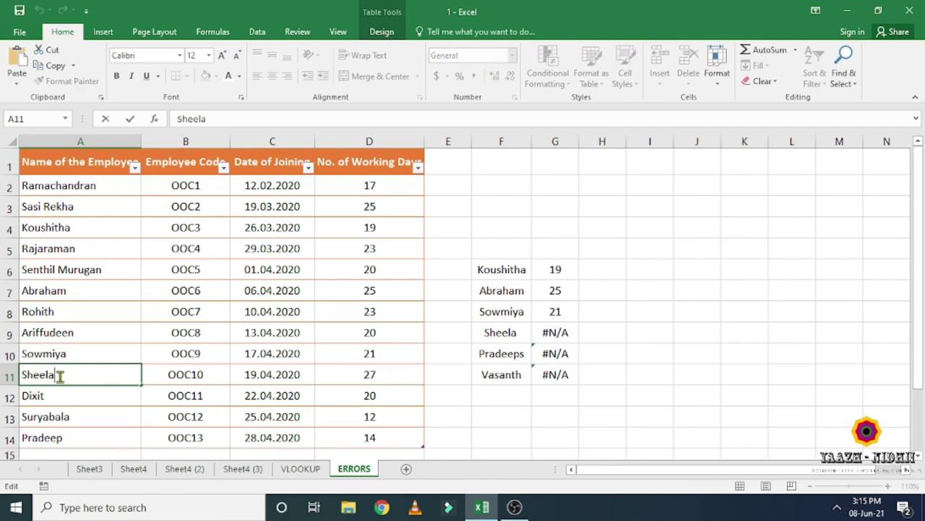
# - Remove the trailing space after 'Sheela' in F9 so G9 returns 27
pyautogui.doubleClick(516, 333)
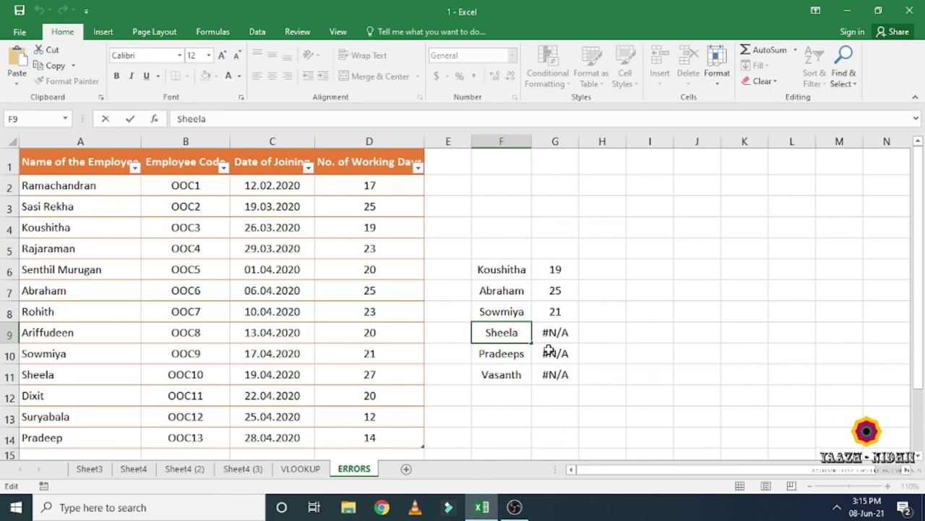
pyautogui.press('BackSpace')
pyautogui.press('Return')
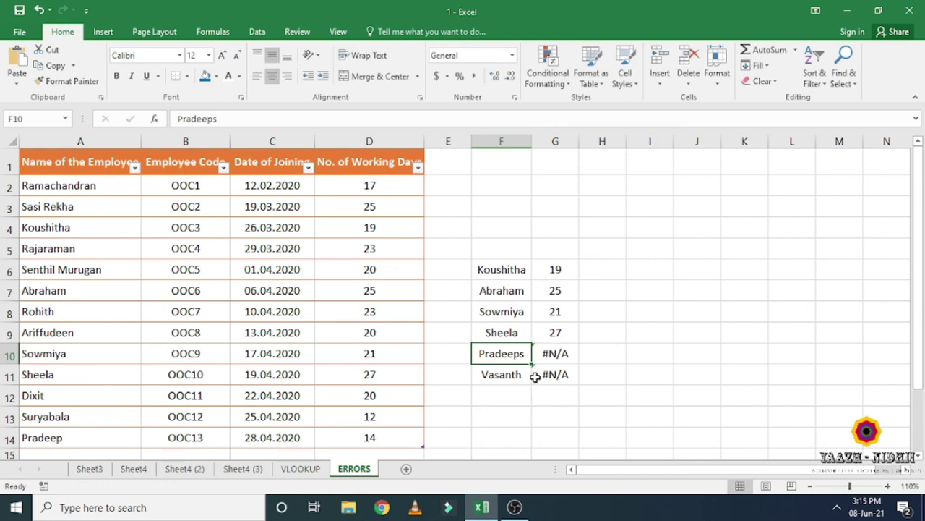
# - Fix the misspelled name in F10 from Pradeeps to Pradeep so G10 returns 14
pyautogui.doubleClick(70, 438)
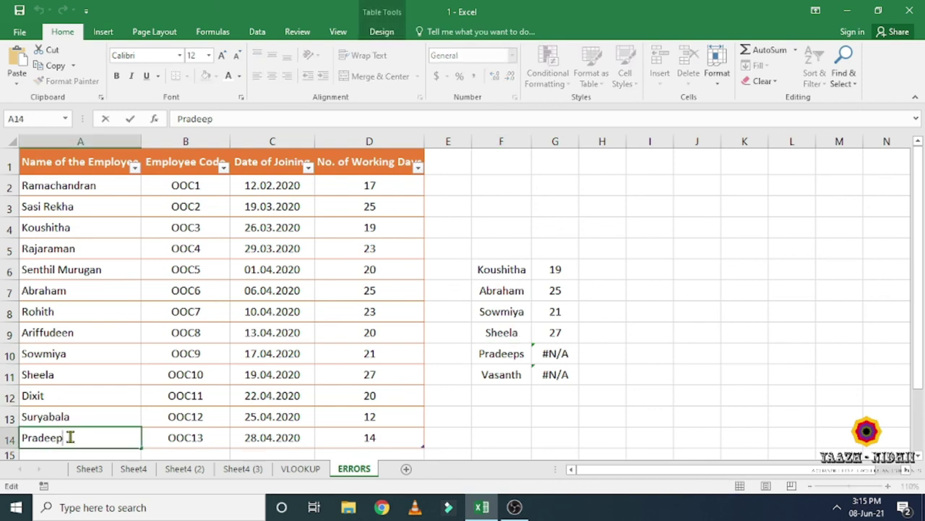
pyautogui.doubleClick(523, 353)
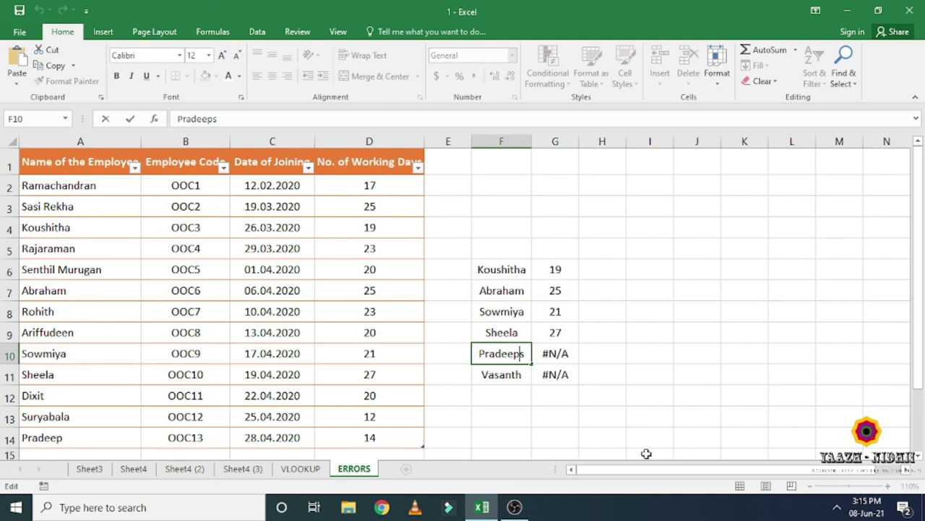
pyautogui.press('Delete')
pyautogui.press('Return')
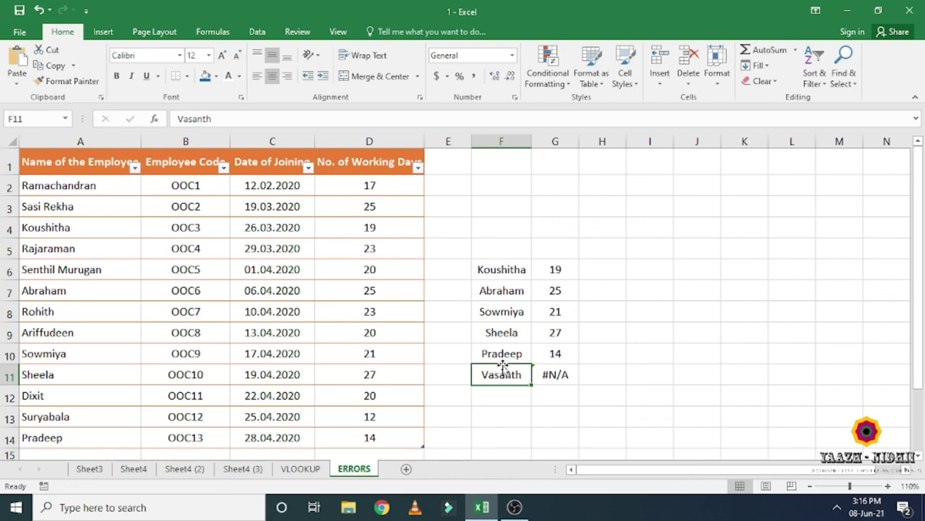
# - Confirm Vasanth is absent from the employee table, then clear F11:G11 with its #N/A result
pyautogui.click(559, 372)
pyautogui.scroll(-2, 283, 372)
pyautogui.scroll(2, 304, 374)
pyautogui.moveTo(65, 188)
pyautogui.mouseDown()
pyautogui.moveTo(243, 442)
pyautogui.moveTo(419, 442)
pyautogui.mouseUp()
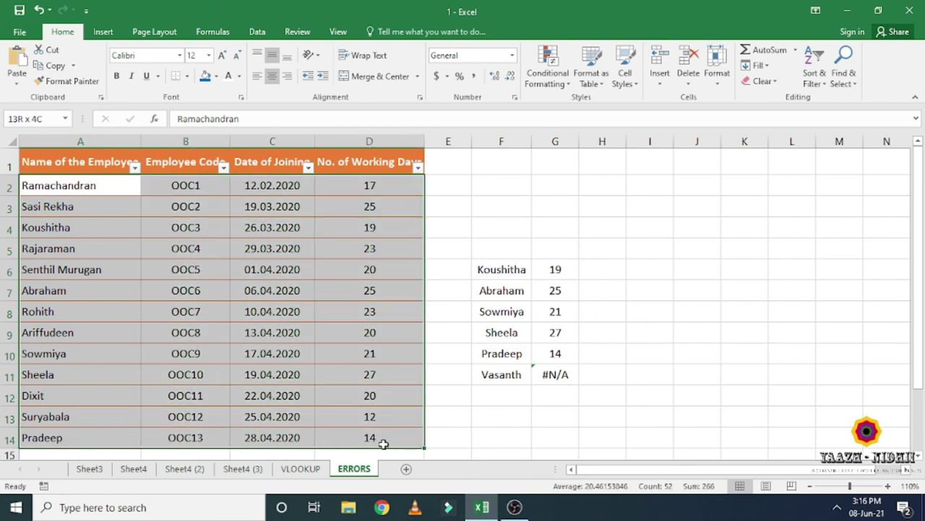
pyautogui.click(580, 408)
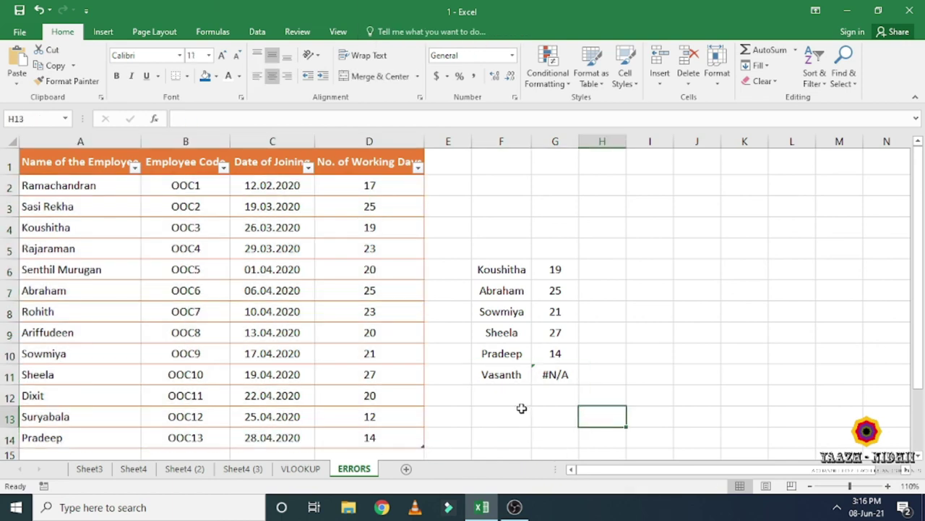
pyautogui.moveTo(502, 374); pyautogui.dragTo(557, 374)
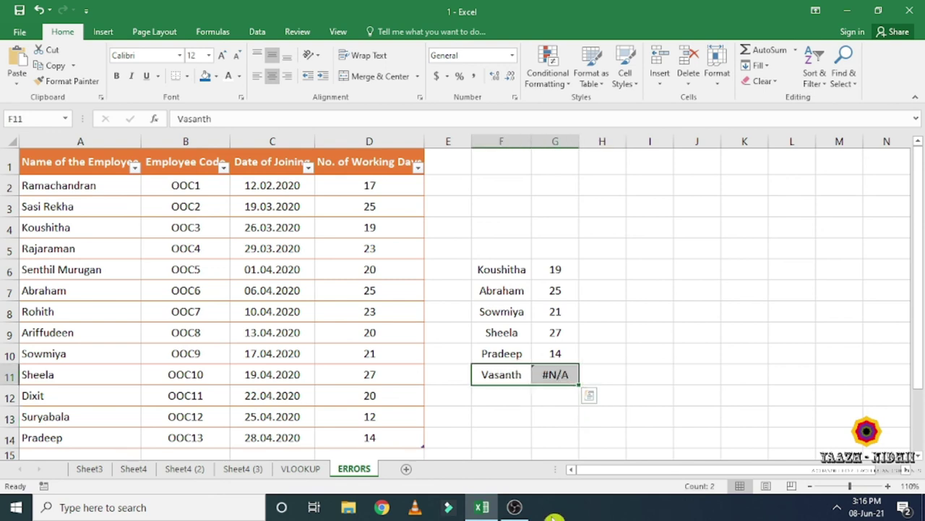
pyautogui.press('Delete')
pyautogui.click(497, 400)
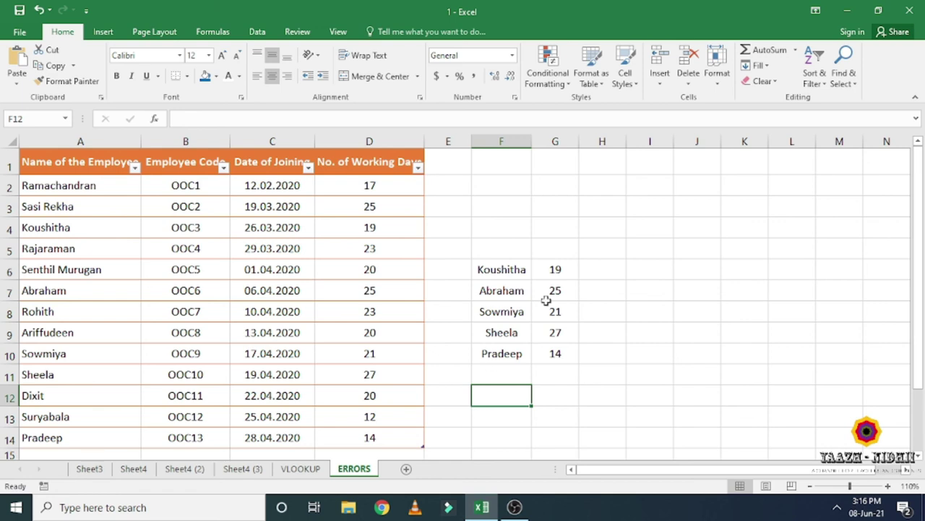
pyautogui.doubleClick(568, 269)
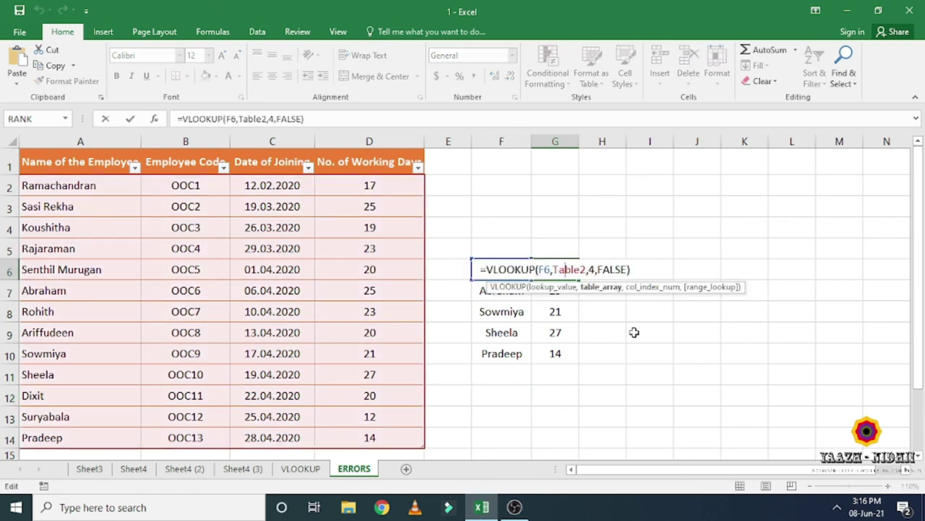
pyautogui.click(633, 330)
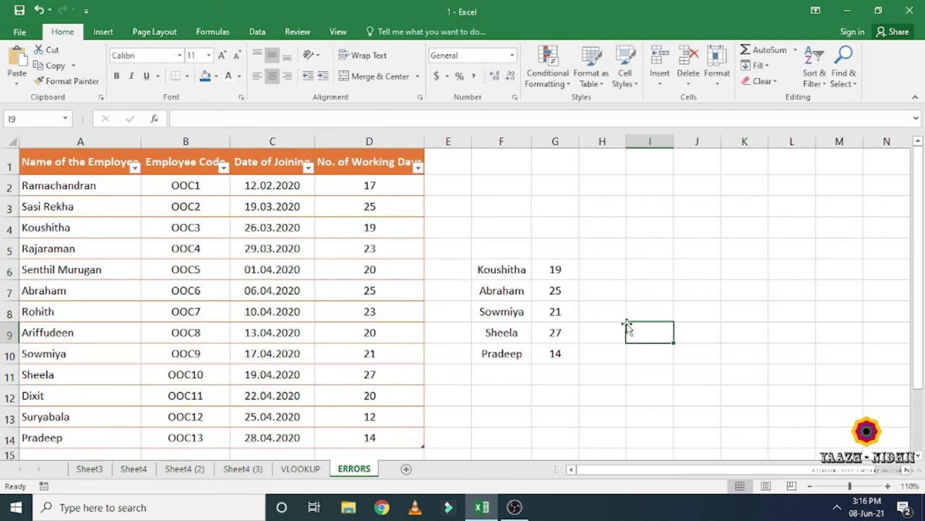